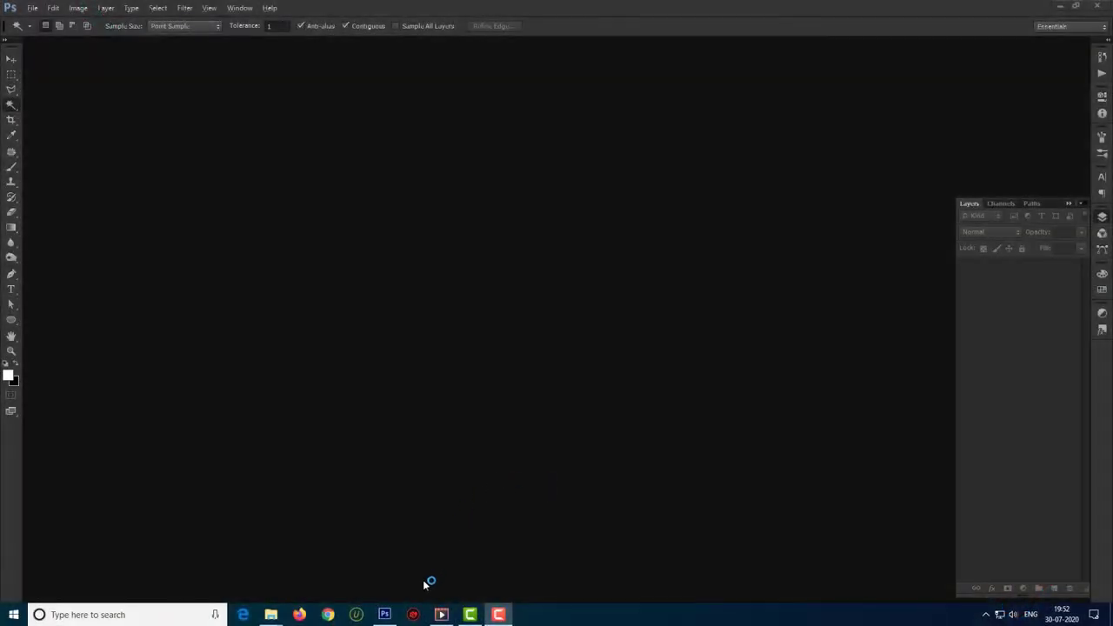
Drag IMG_0892.jpg from the 'we' folder into Photoshop to open it in Camera Raw
mouse_move(270, 615)
click(342, 559)
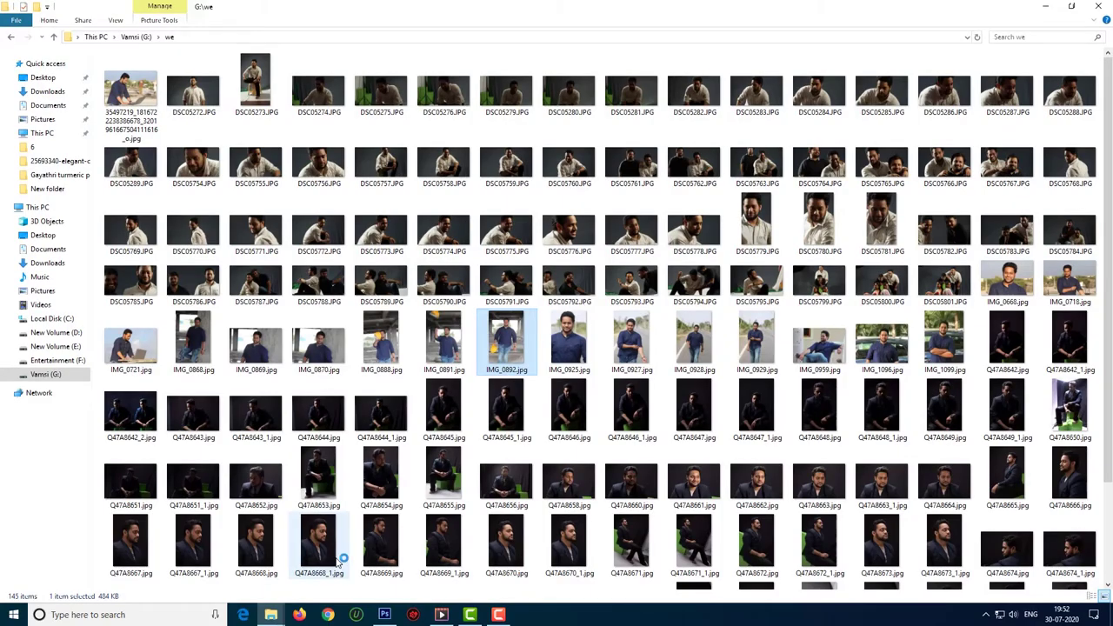
mouse_move(511, 346)
mouse_down()
mouse_move(484, 520)
mouse_move(447, 390)
mouse_move(469, 299)
mouse_up()
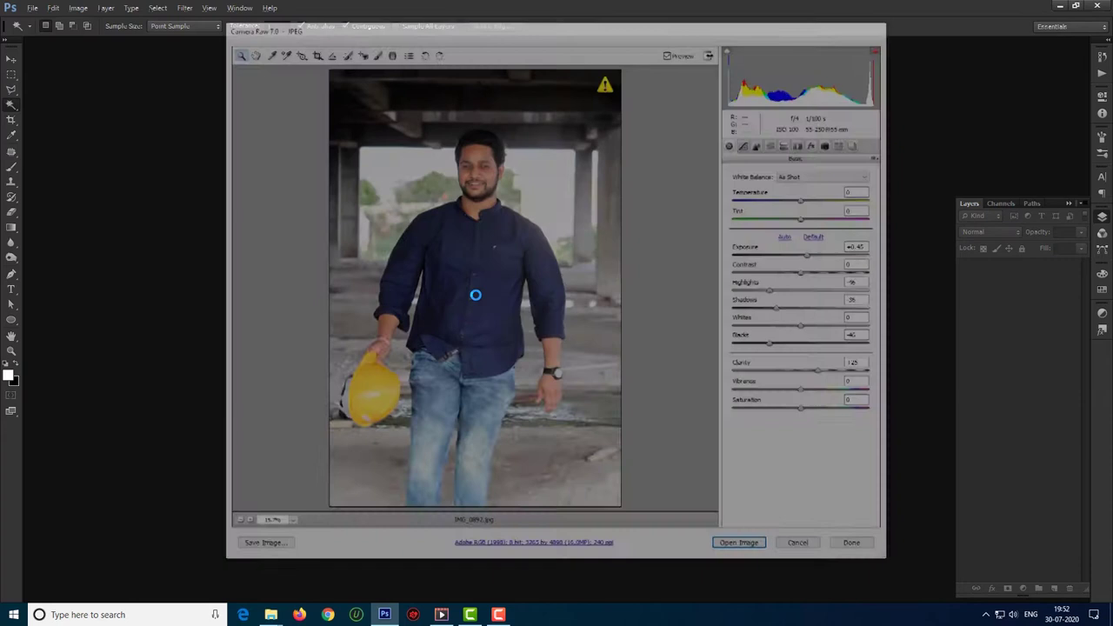
Inspect sharpness close-up in Camera Raw's Detail tab, then open the image in Photoshop
click(762, 145)
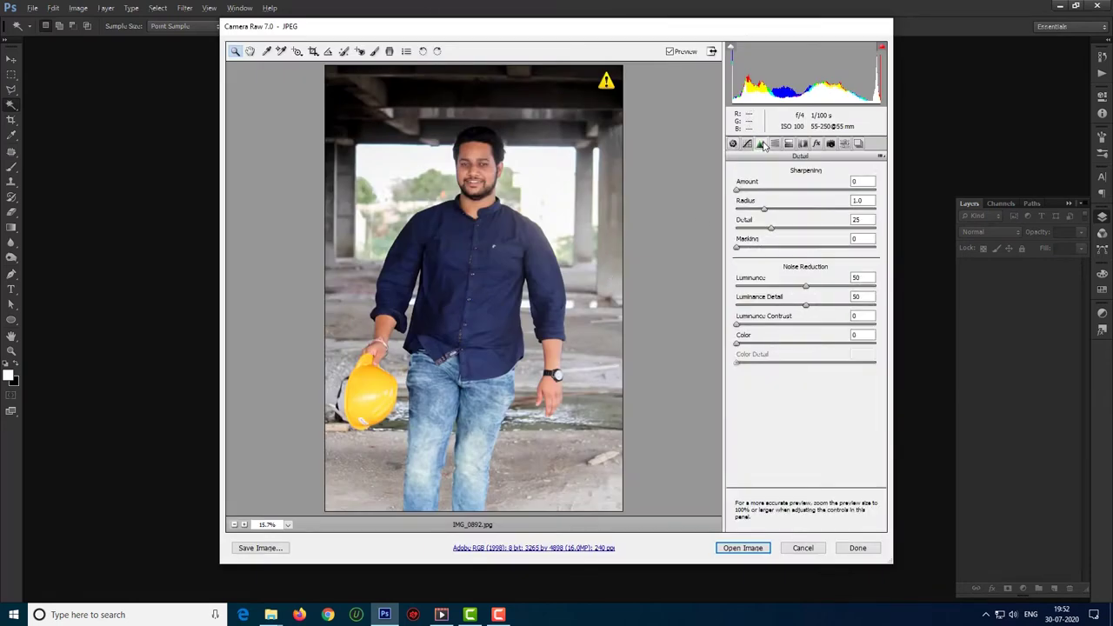
click(474, 261)
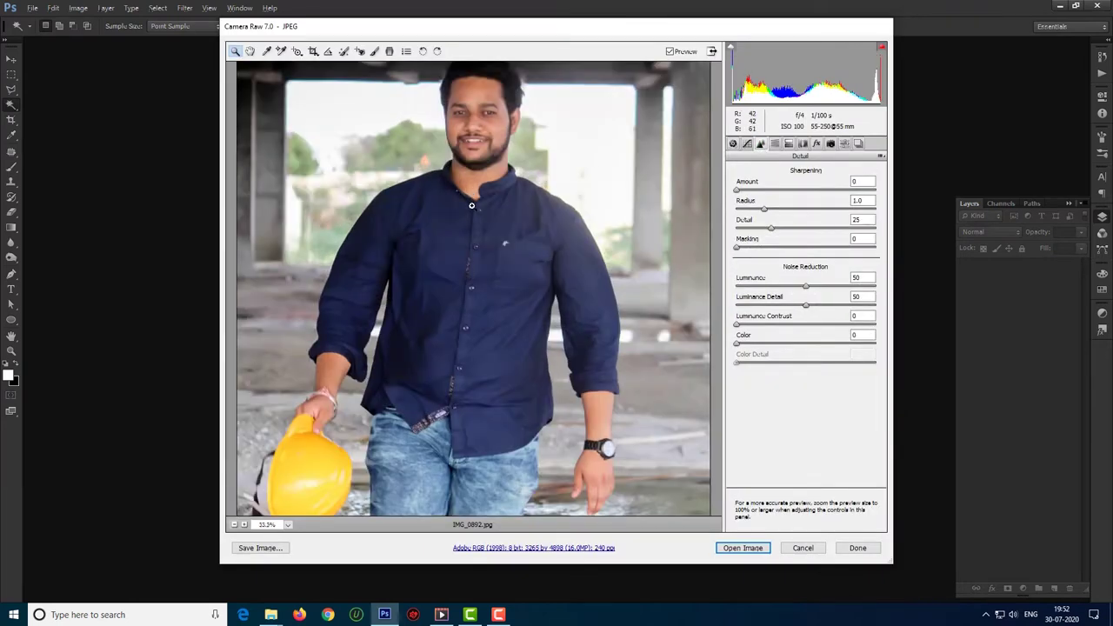
click(471, 205)
drag(429, 219, 438, 242)
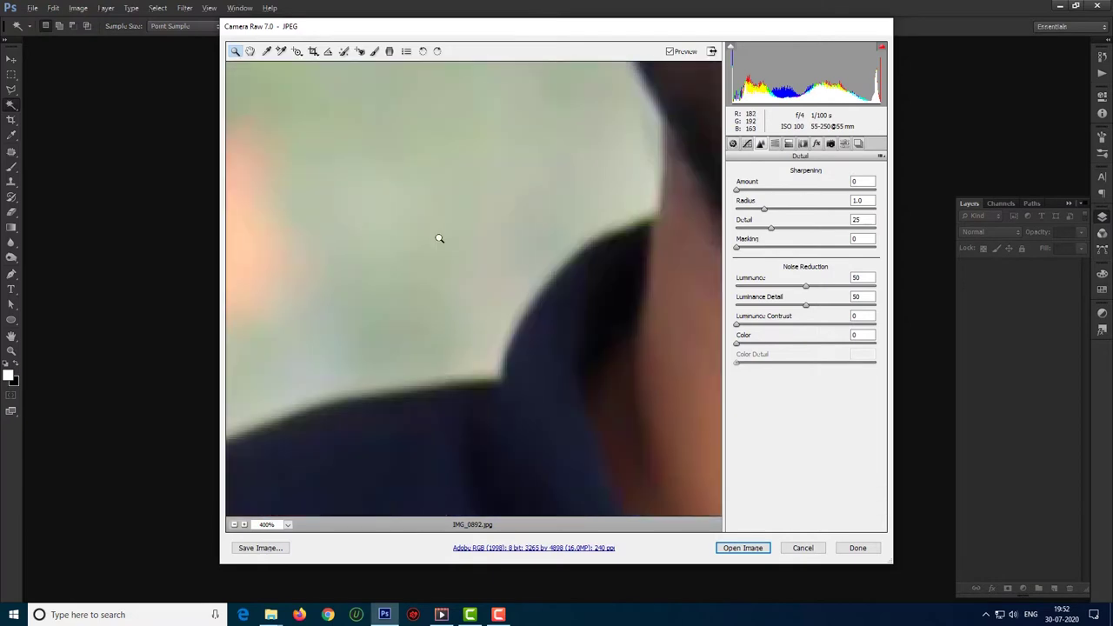
click(233, 526)
click(233, 525)
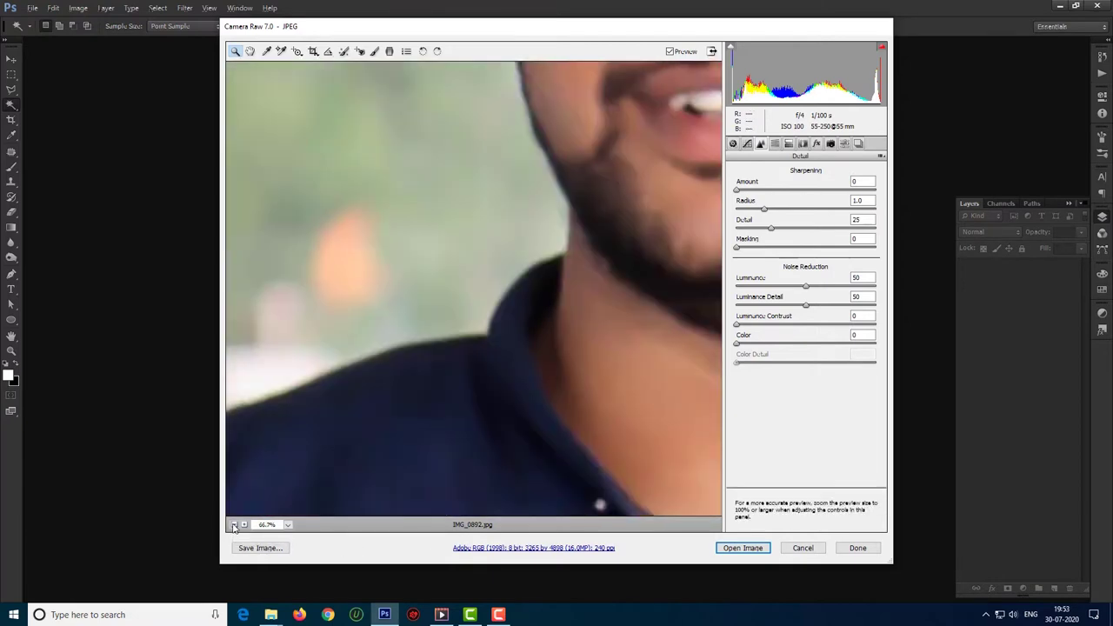
click(233, 525)
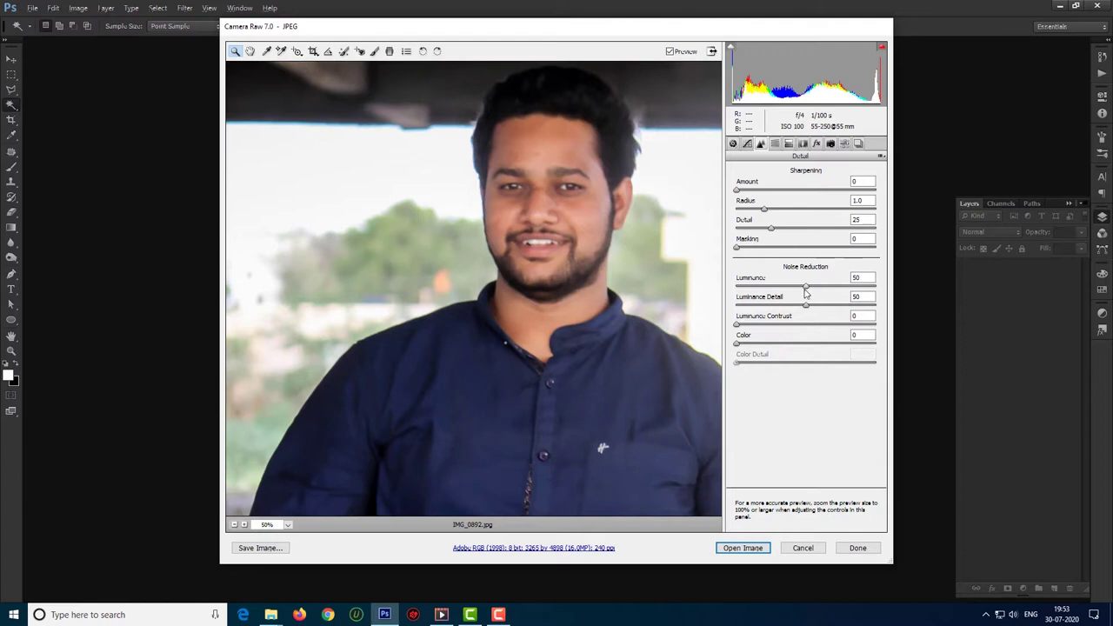
click(761, 547)
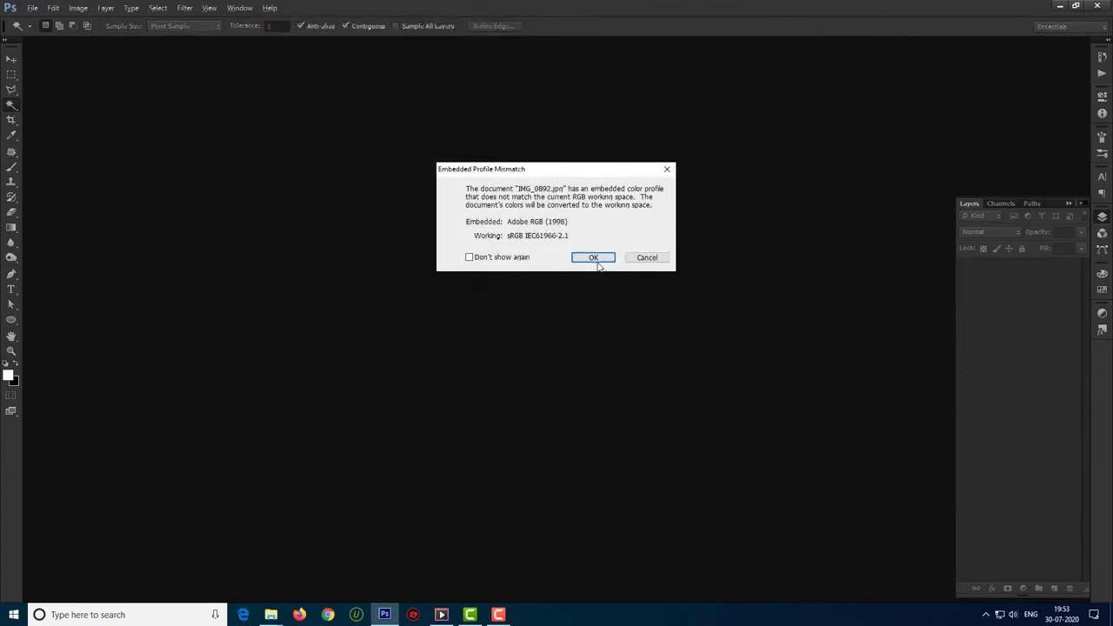
Convert IMG_0892.jpg to the working colour space and zoom in on the portrait
click(592, 258)
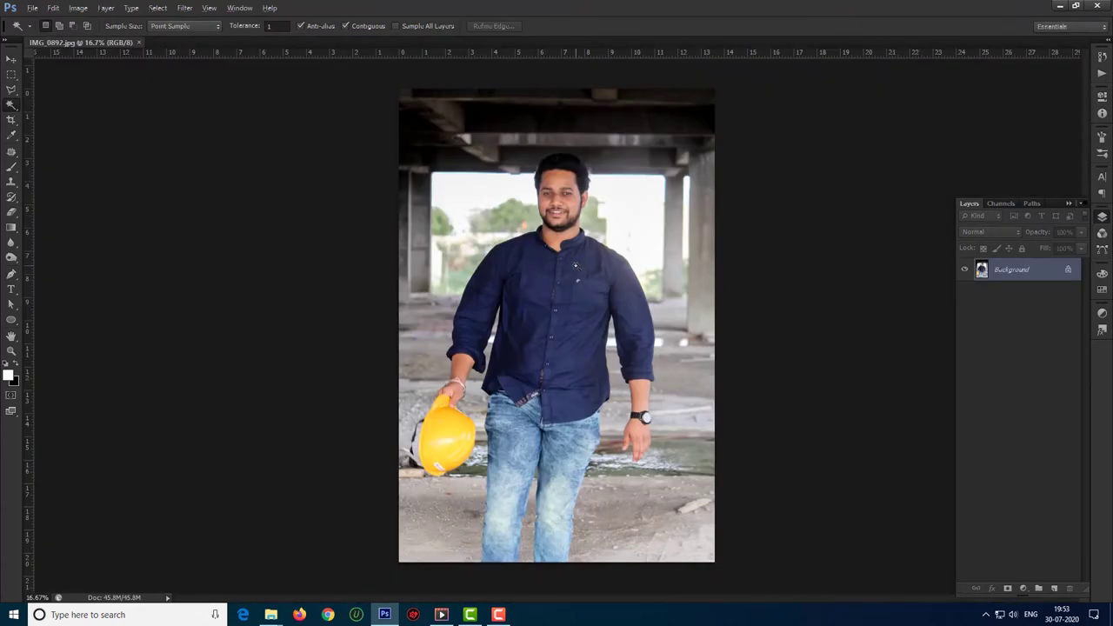
scroll(574, 265, up, 2)
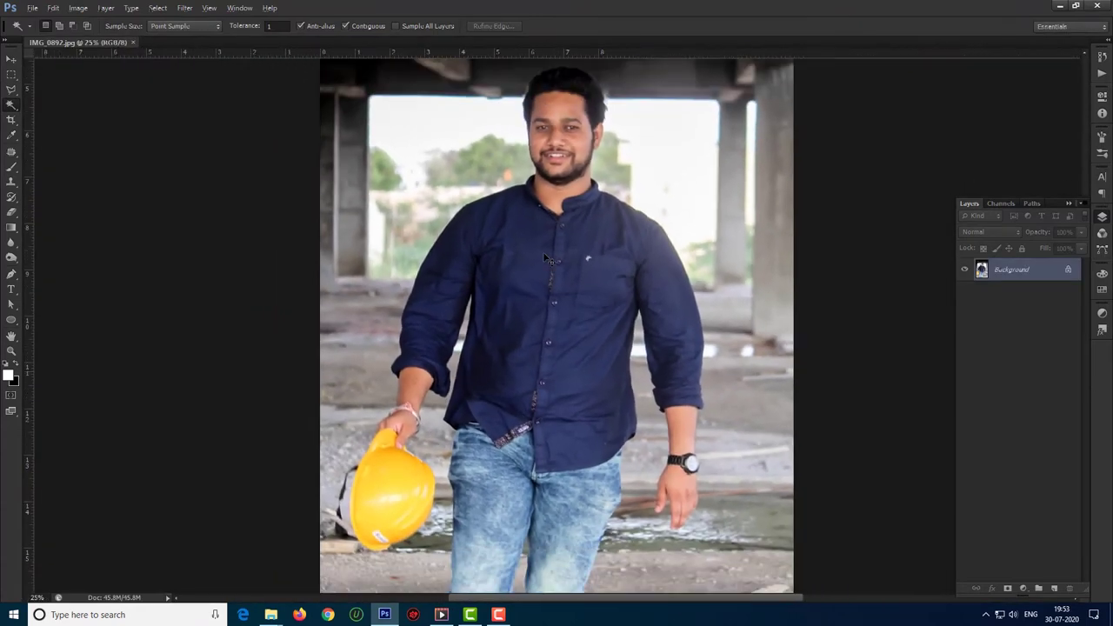
drag(571, 268, 545, 255)
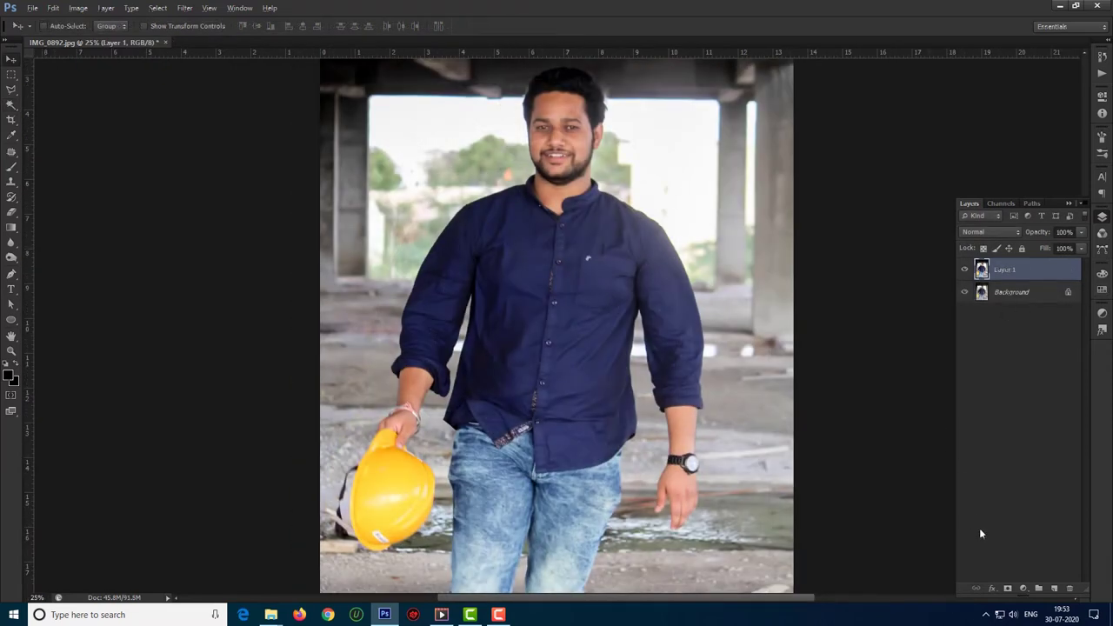
click(1023, 589)
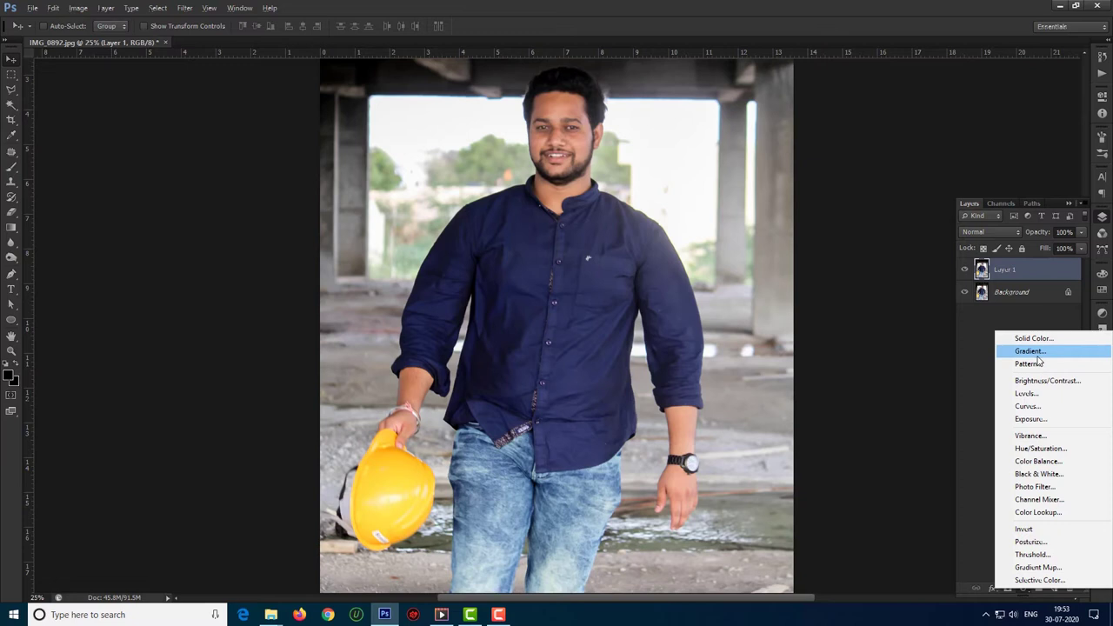
Add a Levels layer with inputs 8 / 0.83 / 248 and output black 10
click(1035, 398)
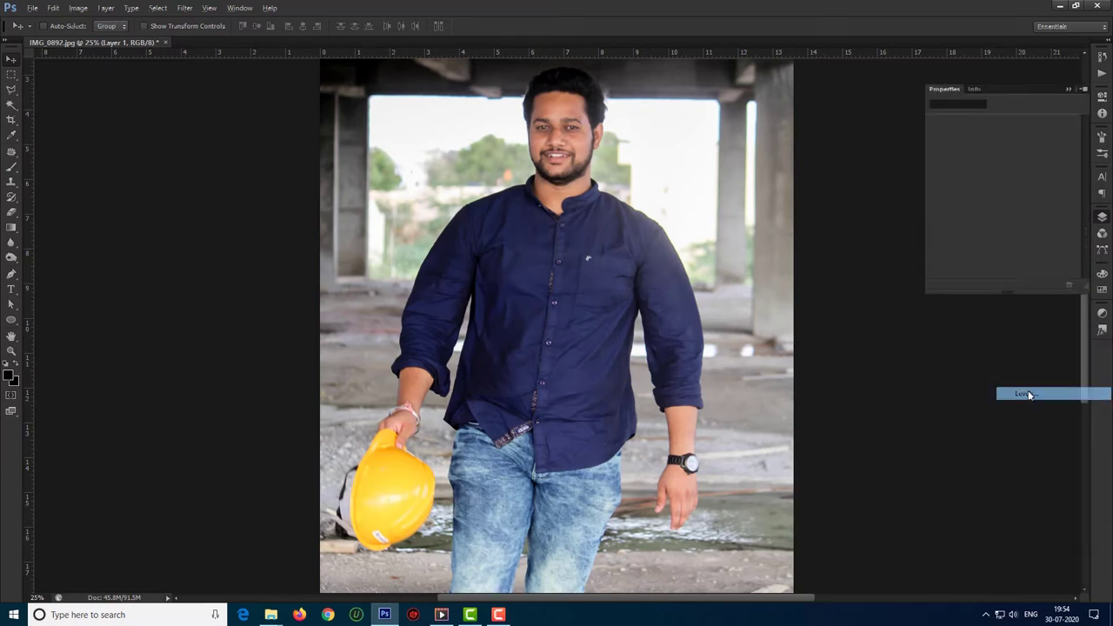
drag(1009, 212, 1020, 211)
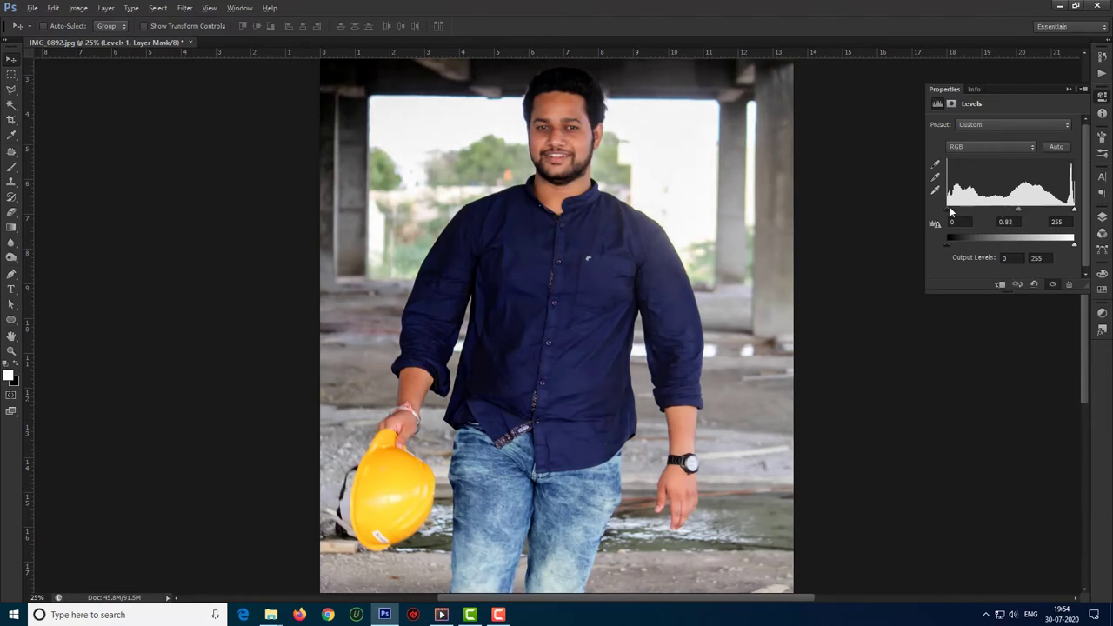
drag(1074, 218, 1073, 217)
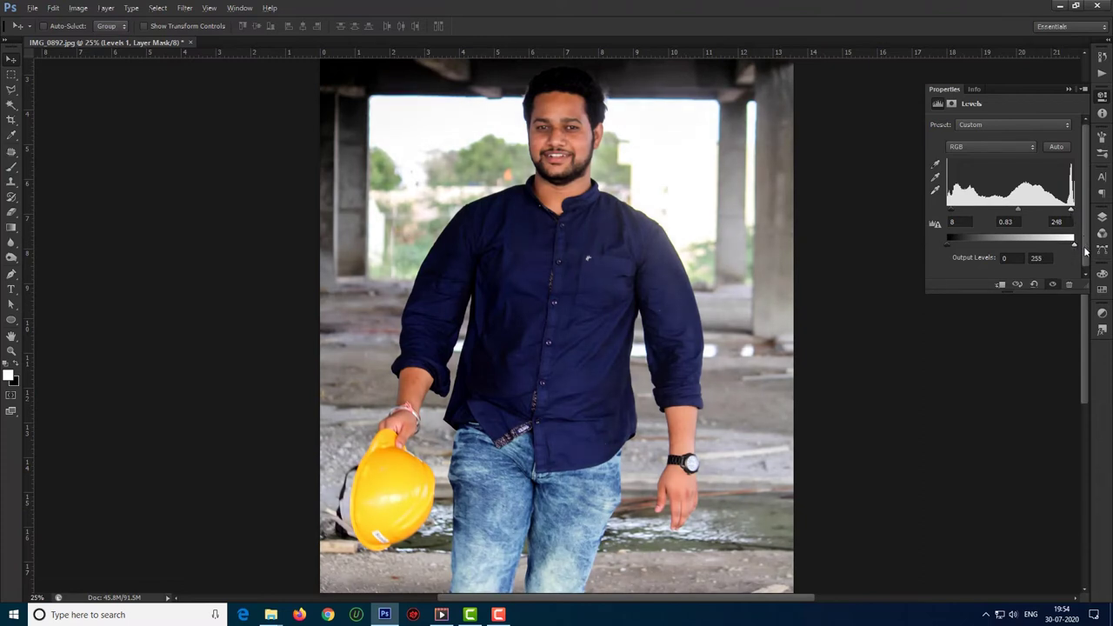
drag(950, 248, 953, 249)
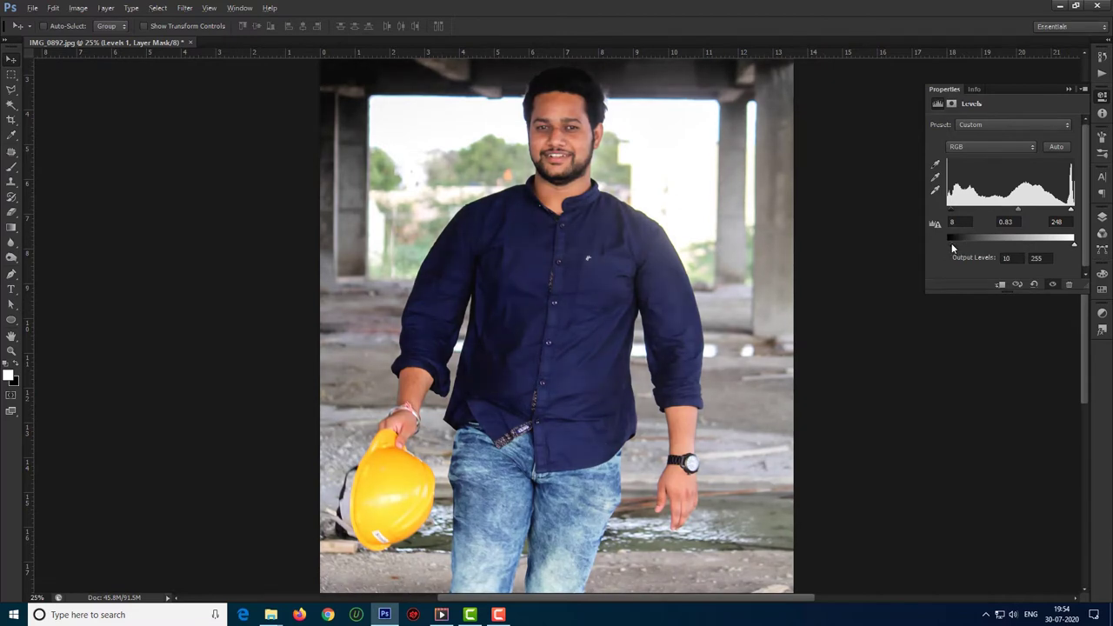
click(1102, 217)
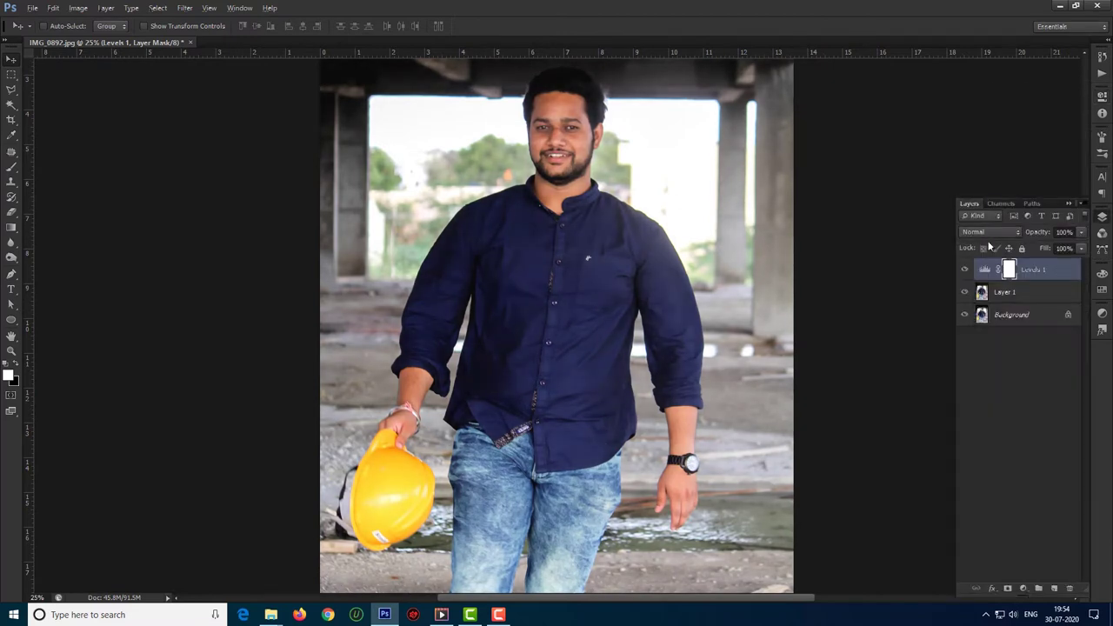
click(1023, 588)
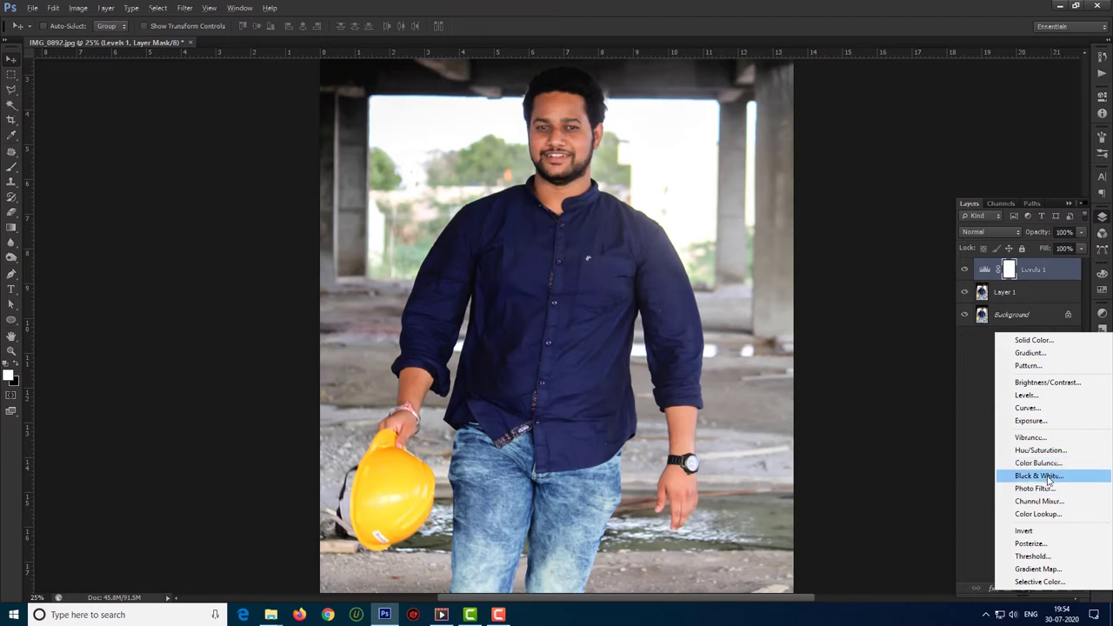
Add a Black & White layer with Reds 64, Greens -76 and Blues -20
click(1049, 477)
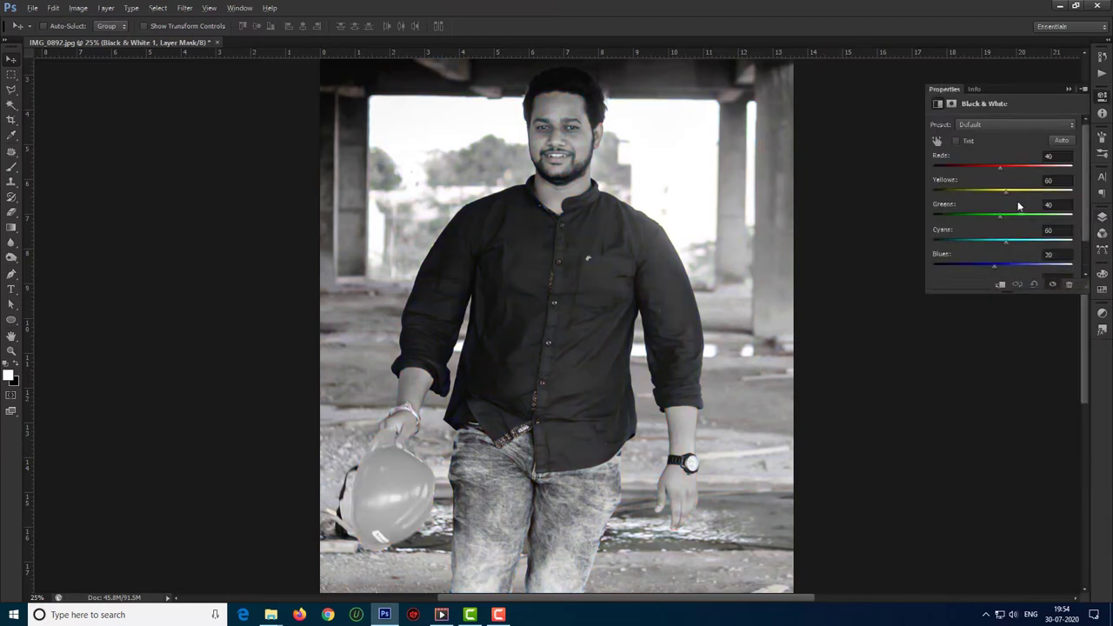
drag(1000, 167, 1007, 168)
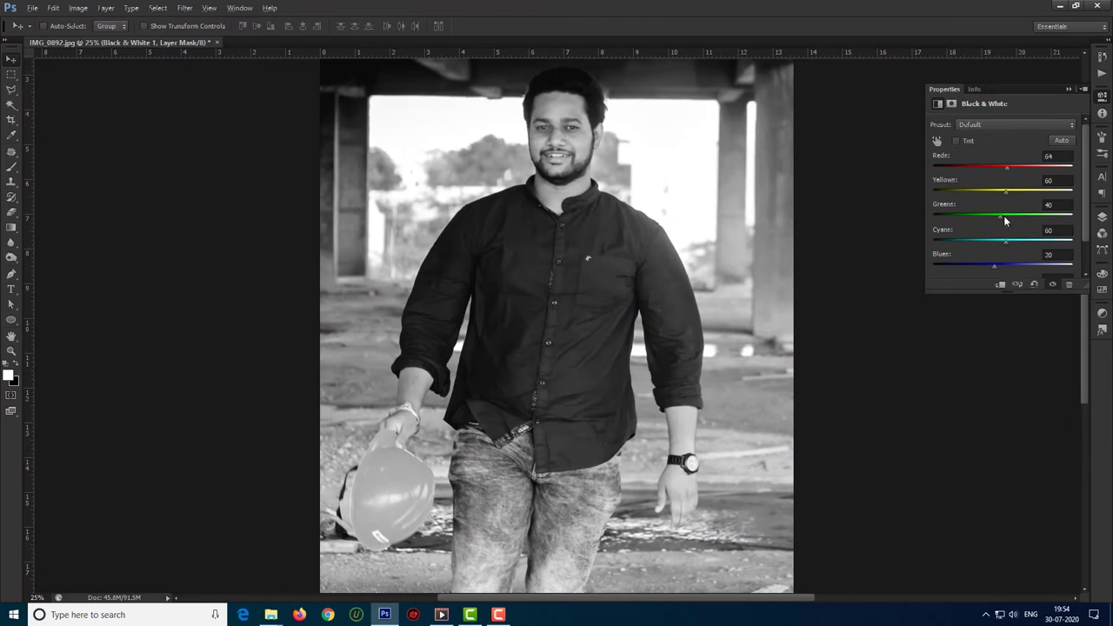
mouse_move(1005, 221)
mouse_down()
mouse_move(960, 225)
mouse_move(968, 219)
mouse_up()
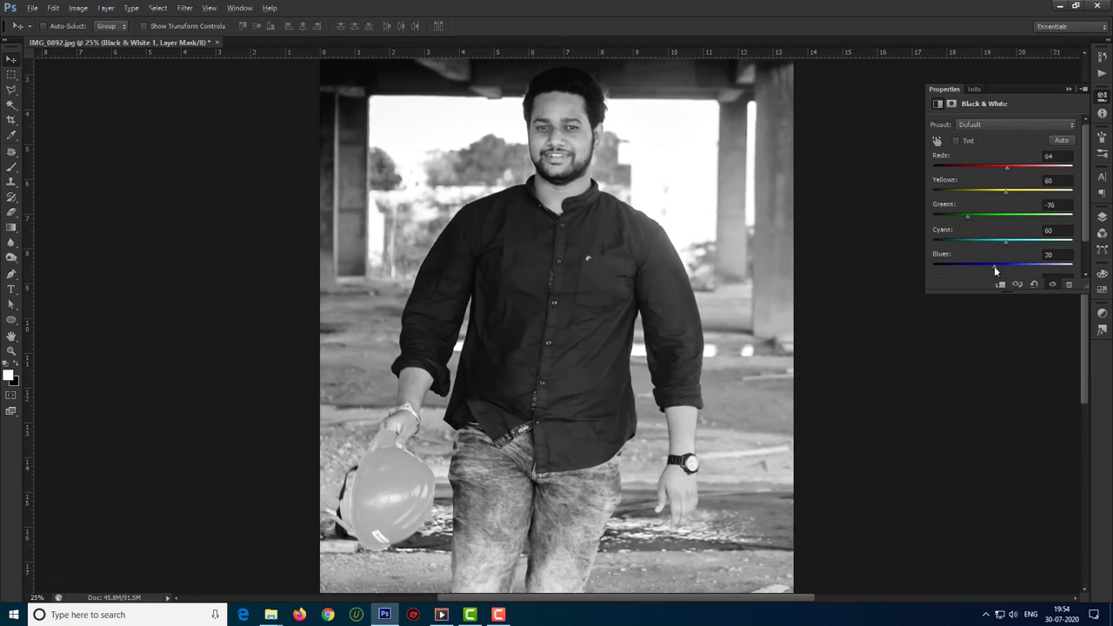
mouse_move(995, 268)
mouse_down()
mouse_move(967, 268)
mouse_move(982, 268)
mouse_up()
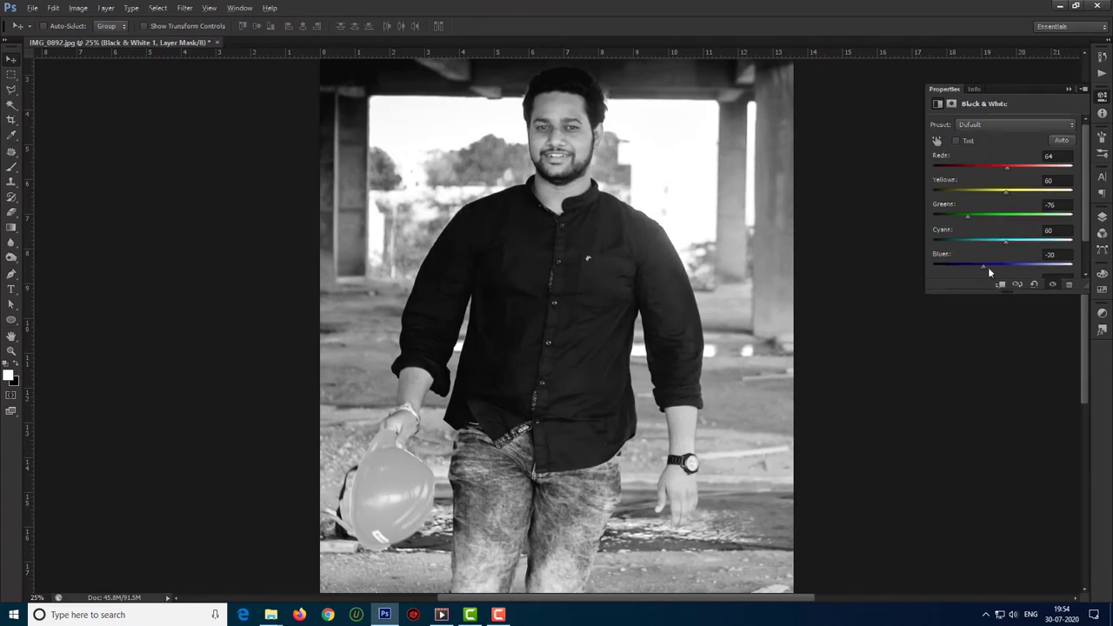
key(F7)
Set the Black & White 1 layer's blend mode to Soft Light
click(1000, 230)
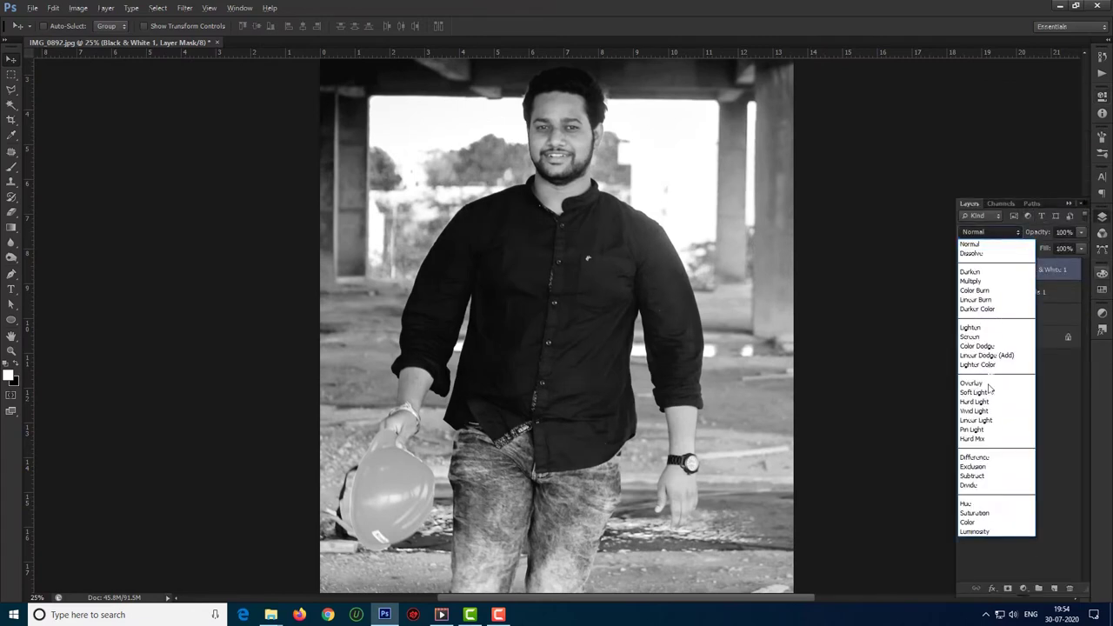
click(986, 388)
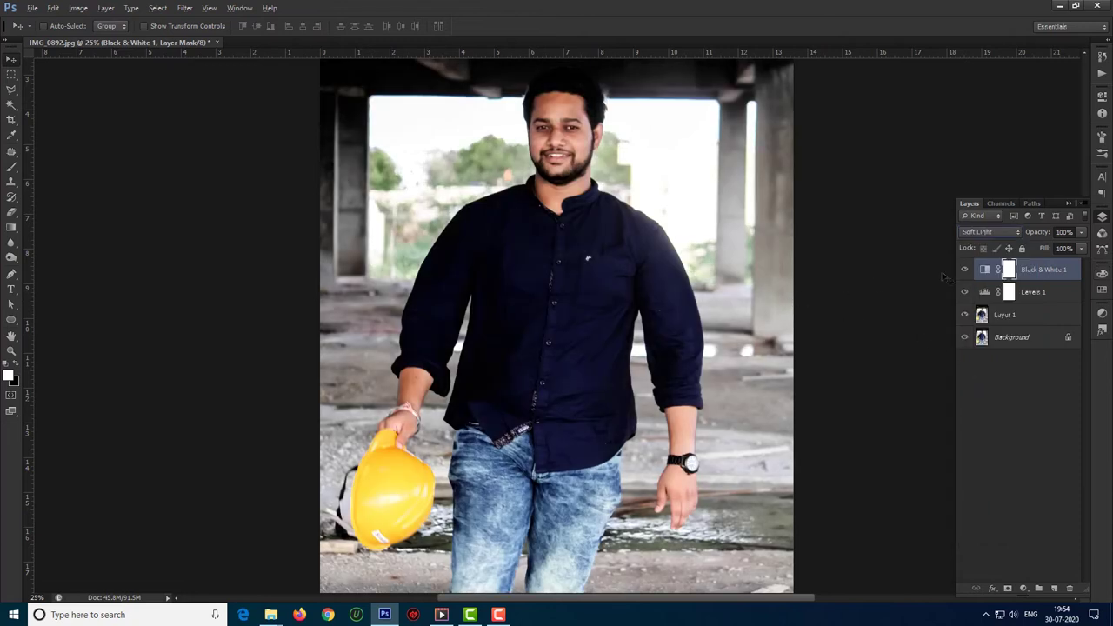
click(1024, 589)
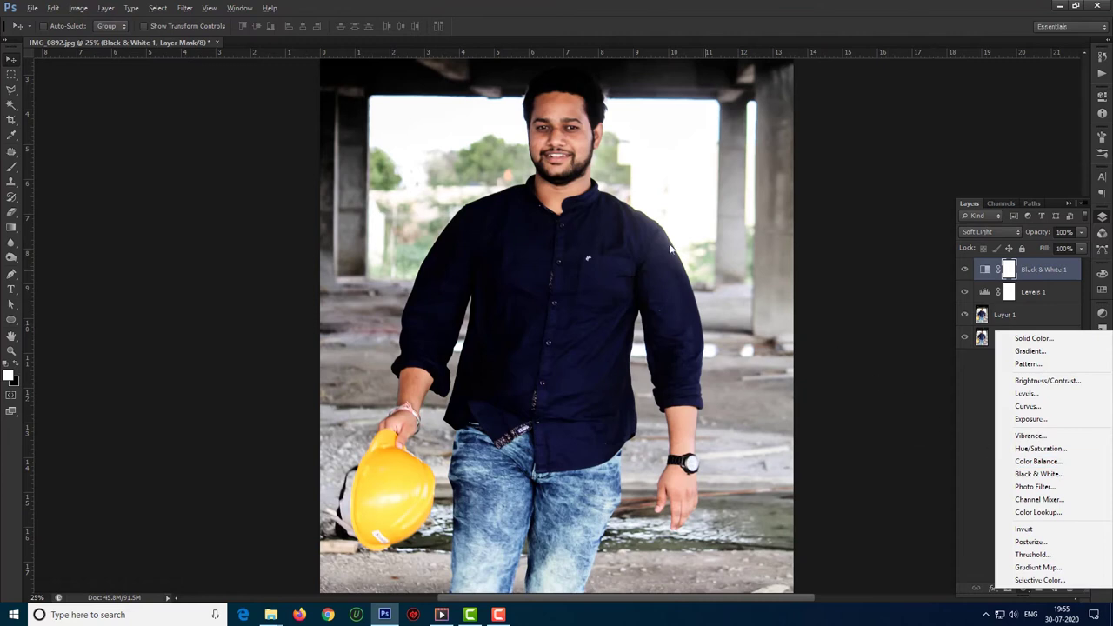
click(671, 228)
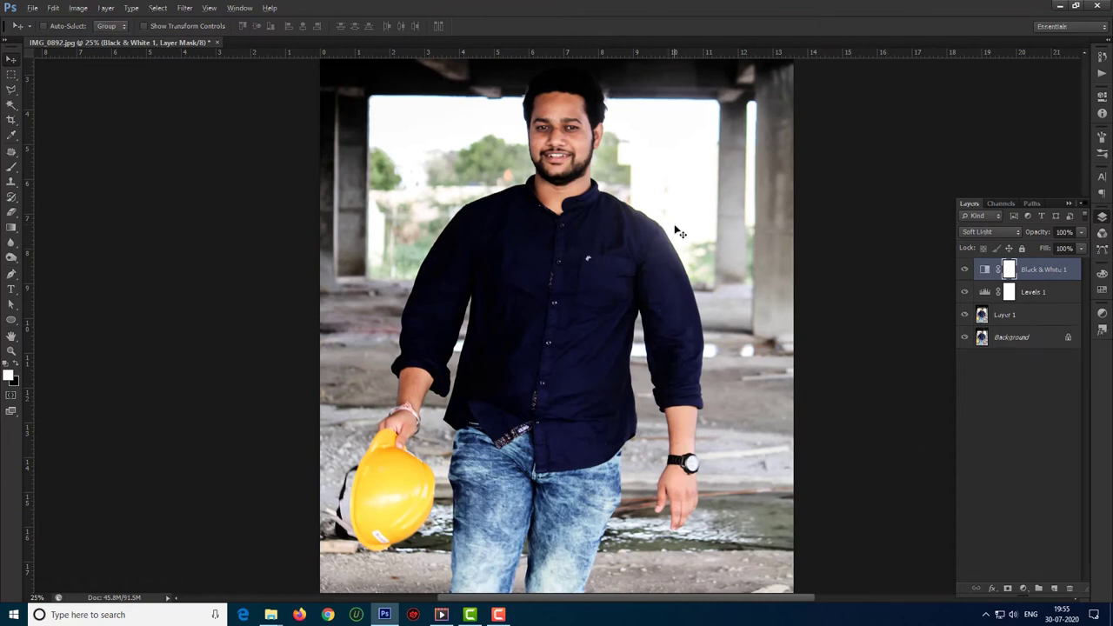
Confirm Layer 1 stays at Normal blending, then reselect Black & White 1
click(1024, 318)
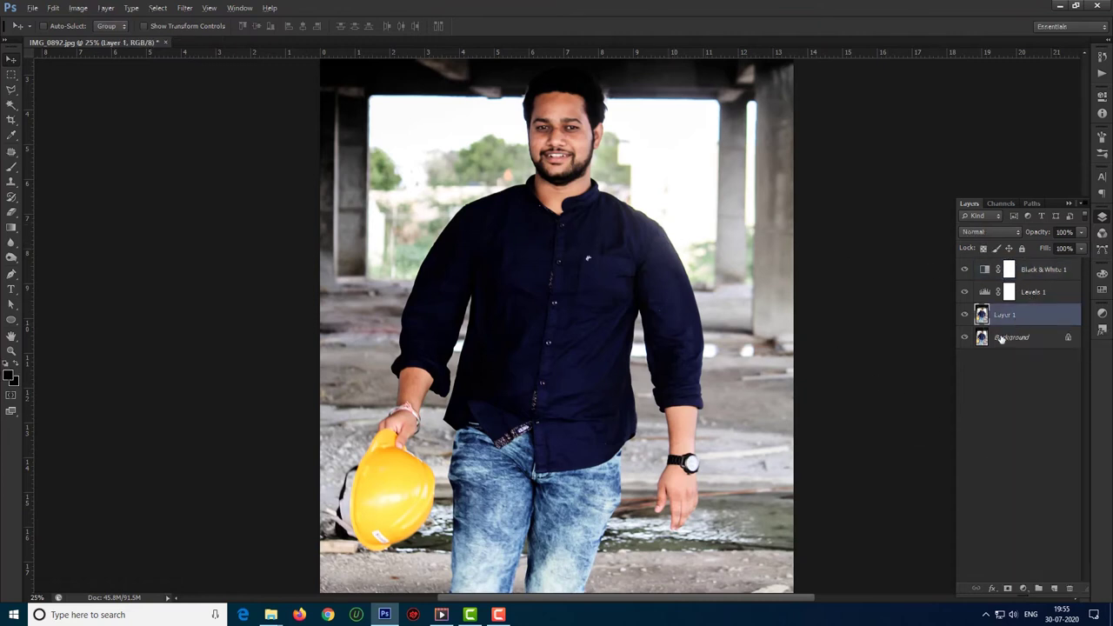
click(968, 233)
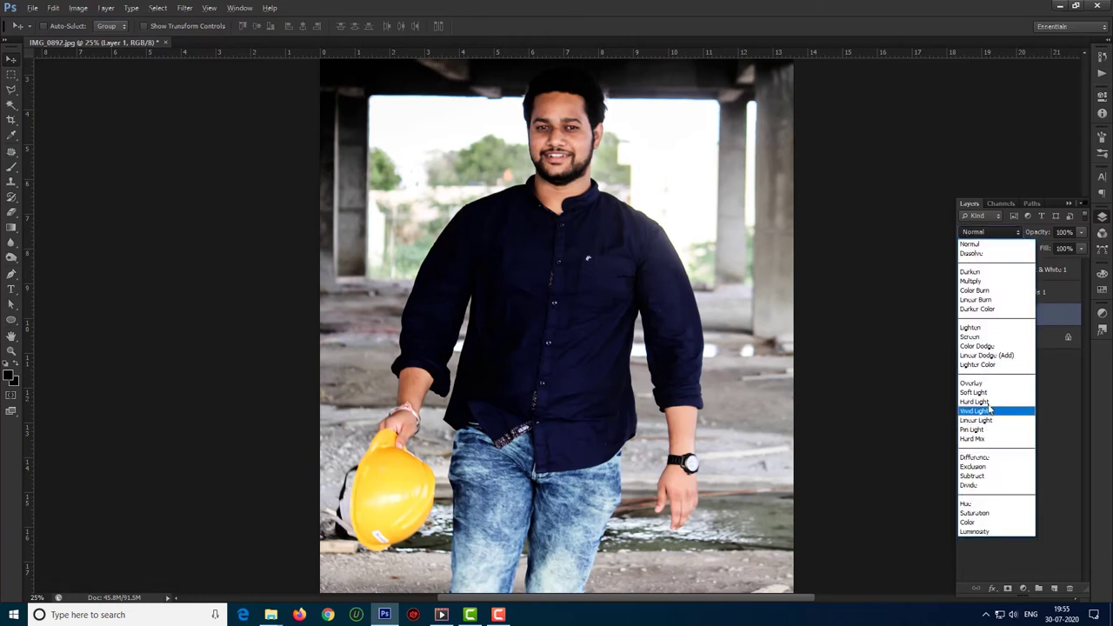
click(911, 389)
click(1035, 292)
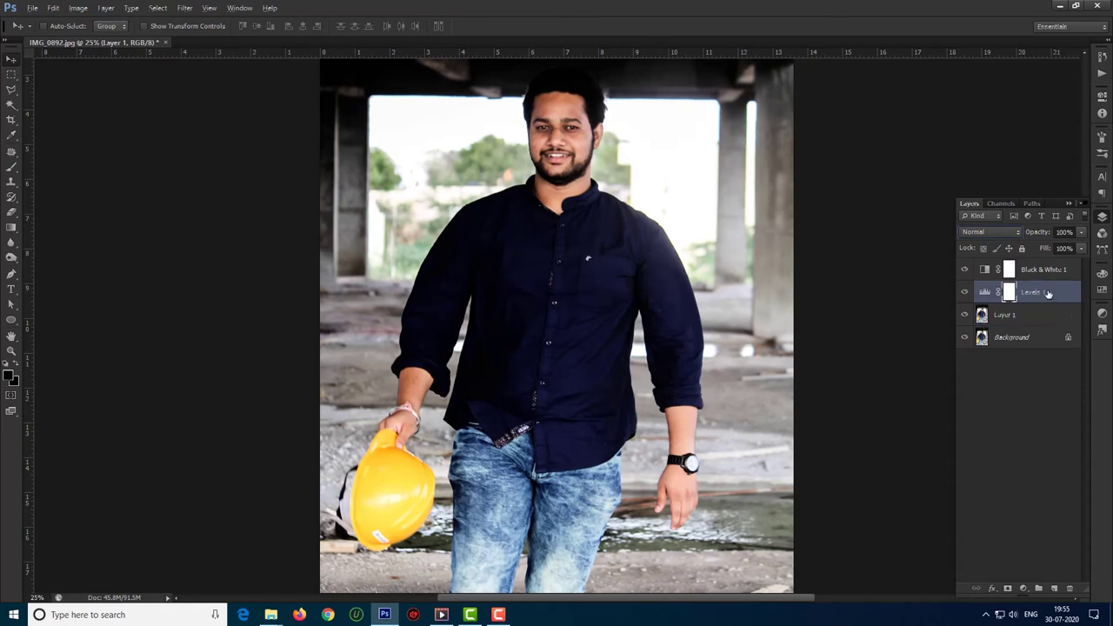
click(1040, 270)
click(1023, 589)
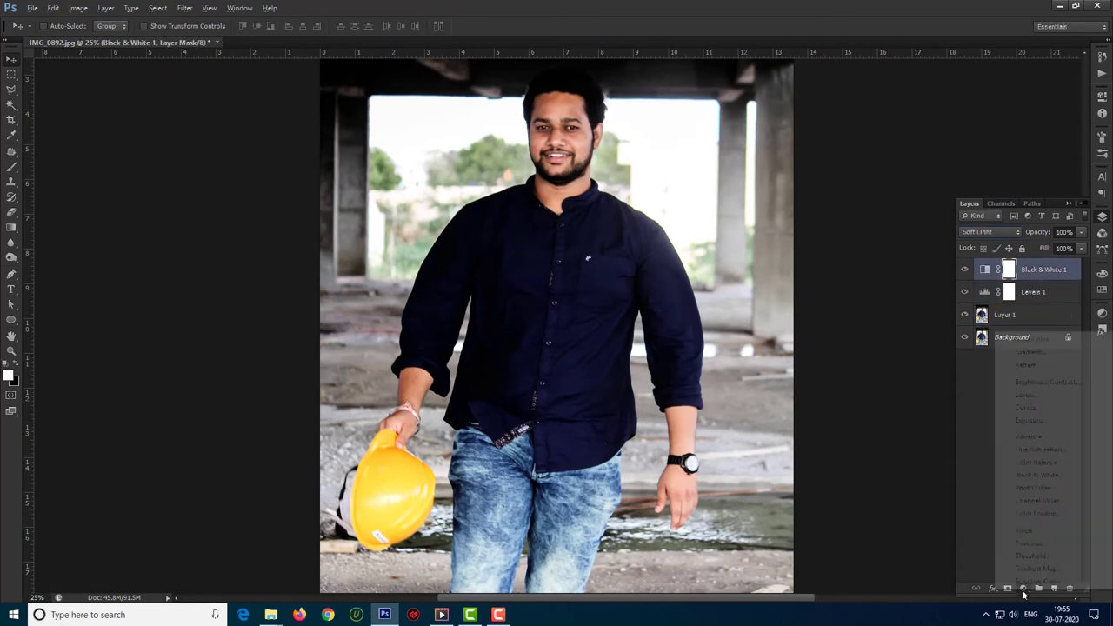
Add a Color Lookup layer and preview the Moonlight, TealOrangePlusContrast and DropBlues LUTs
click(1038, 513)
click(1012, 128)
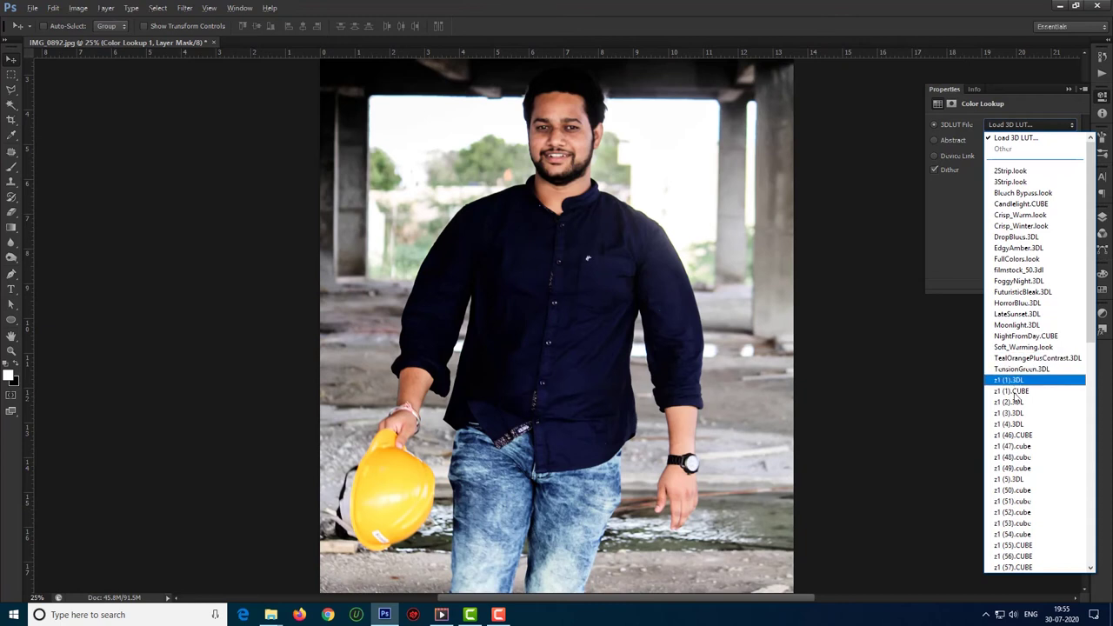
click(1026, 327)
key(Down)
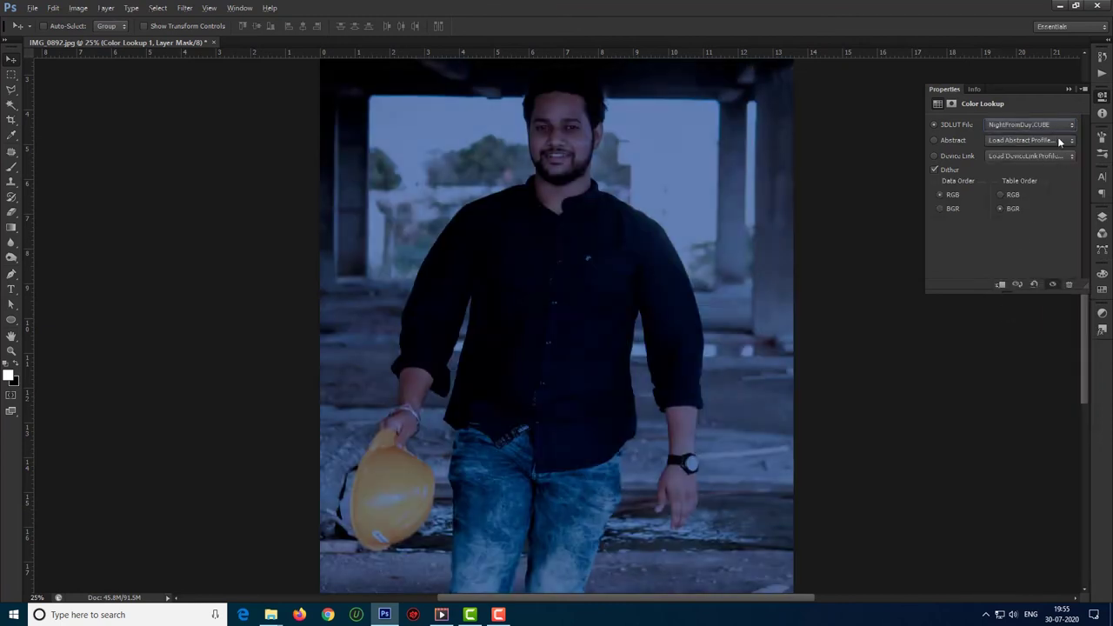
key(Down)
key(Down)
click(1053, 127)
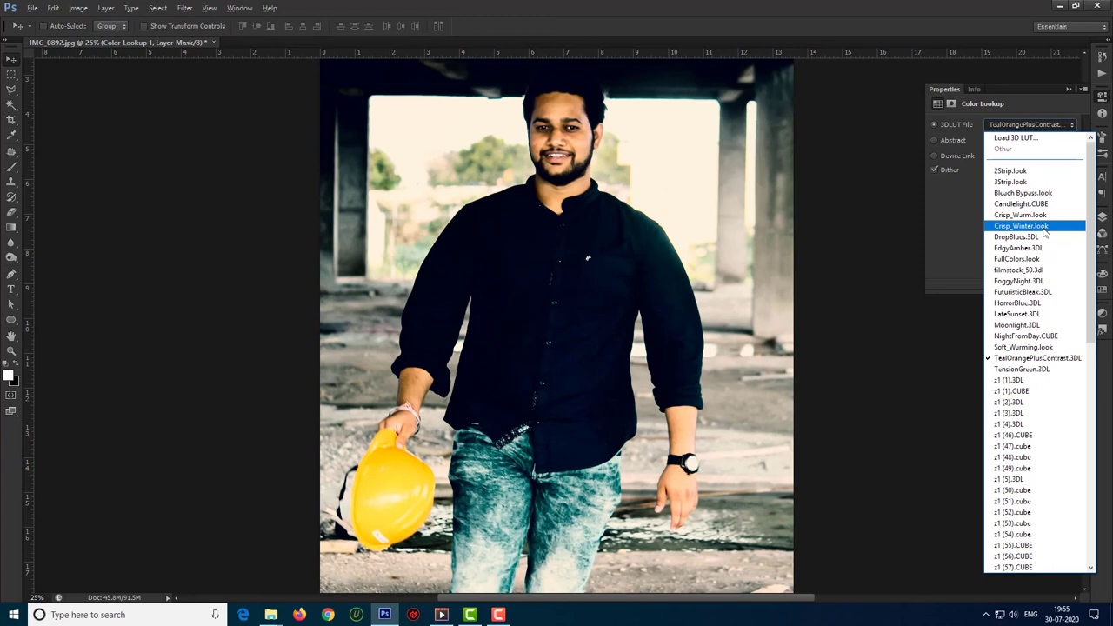
click(1043, 236)
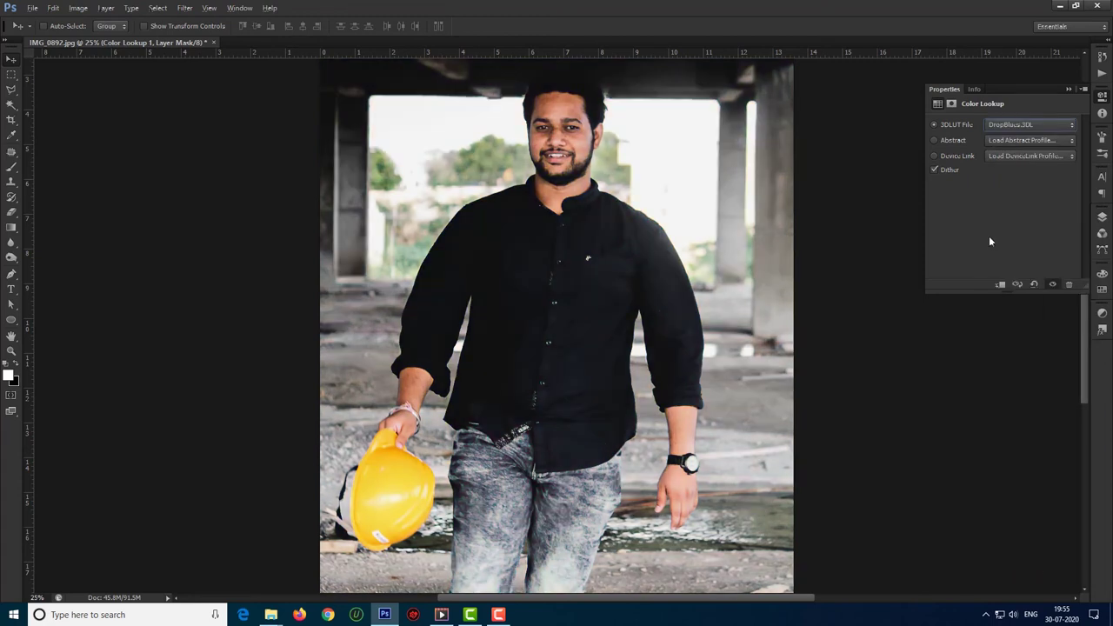
Compare Moonlight and FuturisticBleak, then settle on the filmstock_50.3dl LUT
click(1022, 127)
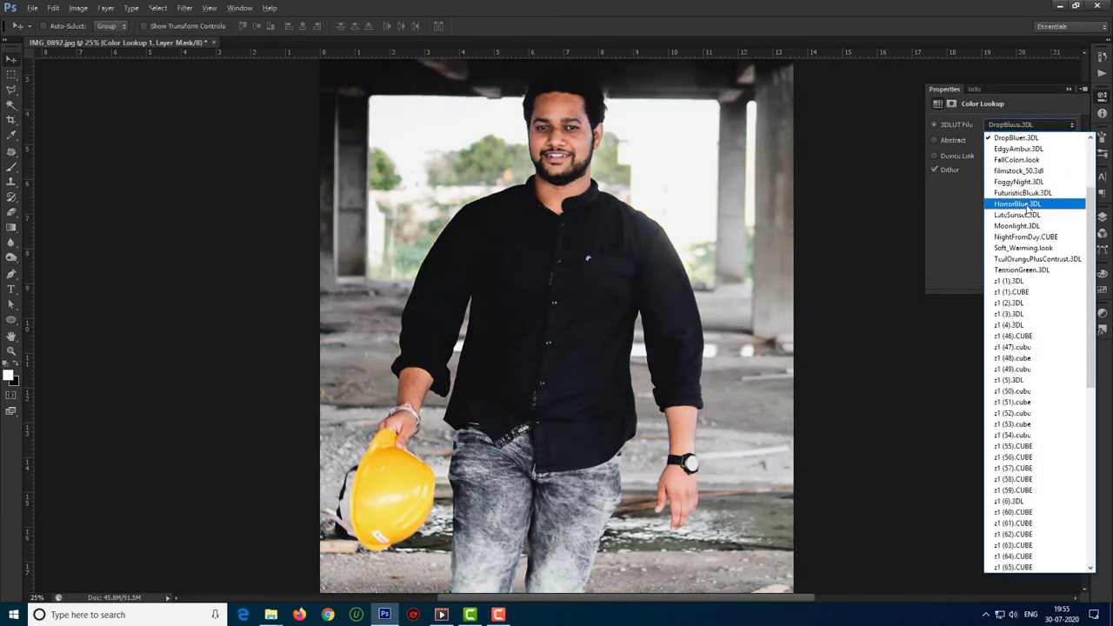
click(1019, 226)
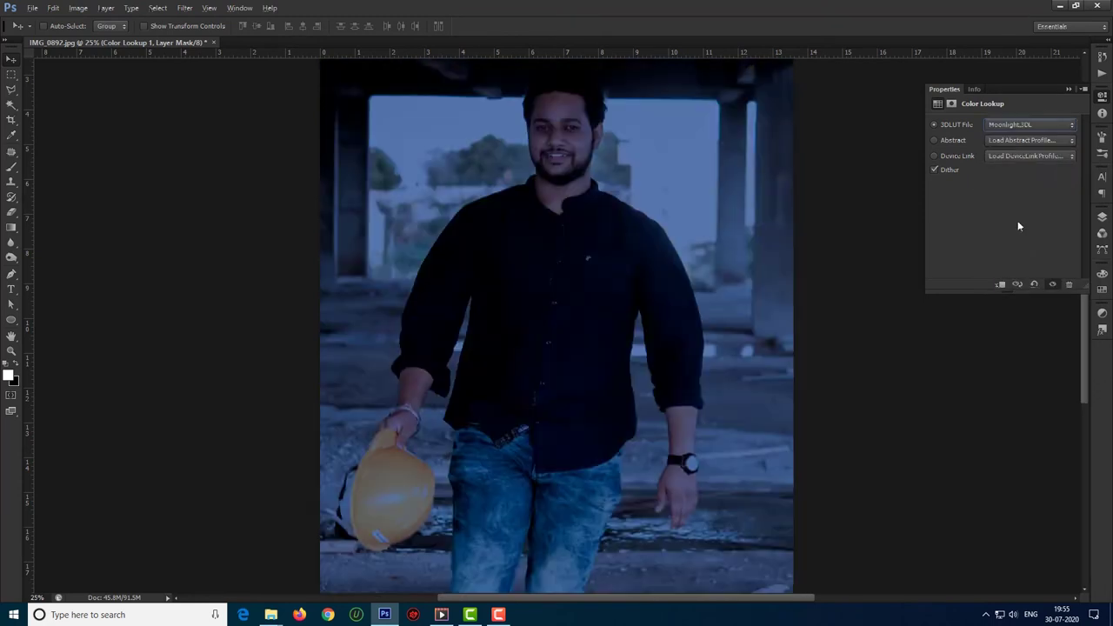
click(1026, 125)
scroll(1022, 209, up, 5)
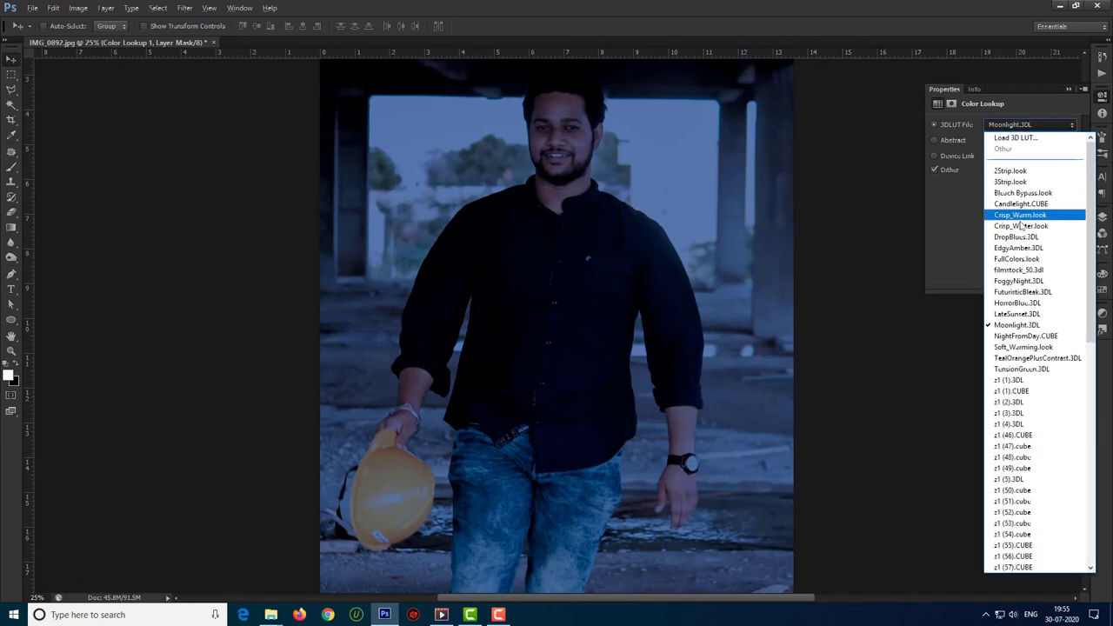
click(1031, 292)
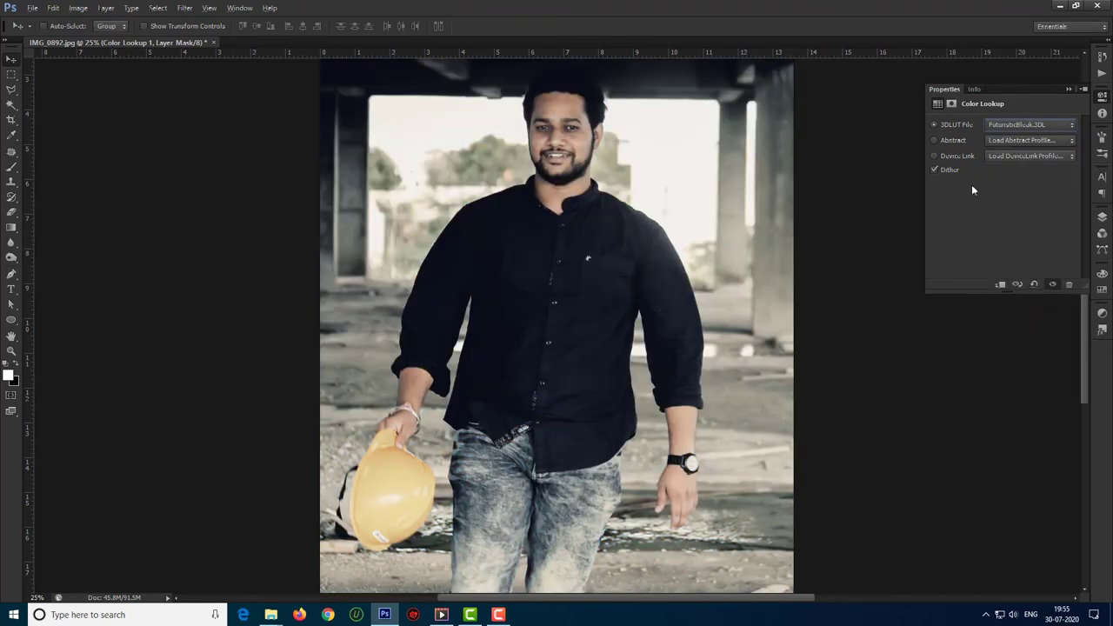
click(1012, 125)
scroll(1026, 226, up, 5)
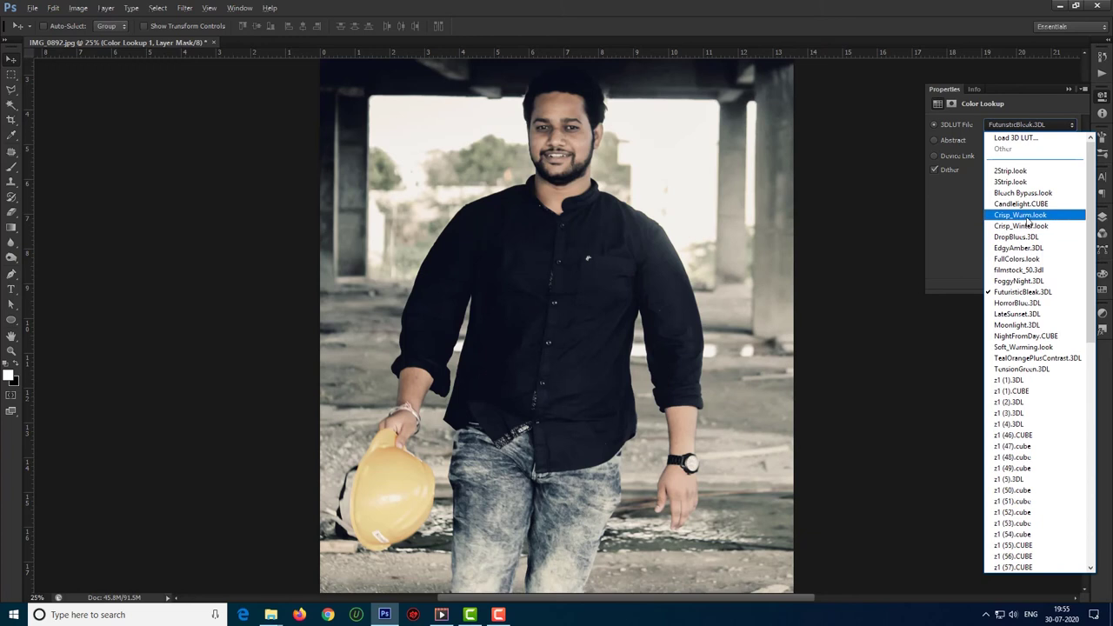
click(1032, 271)
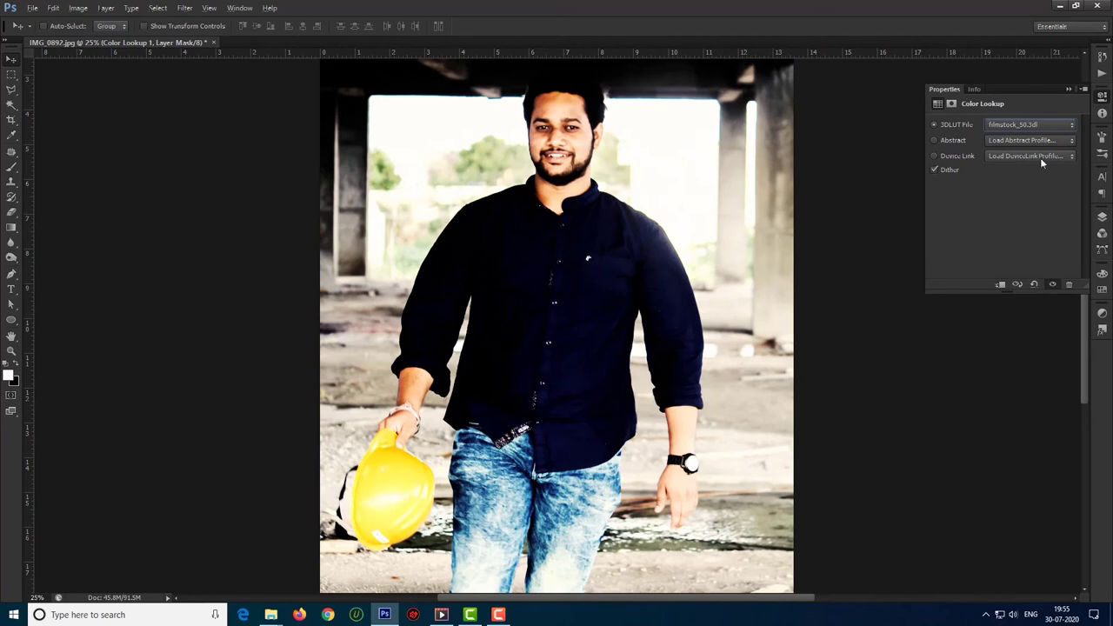
click(1069, 89)
click(1101, 216)
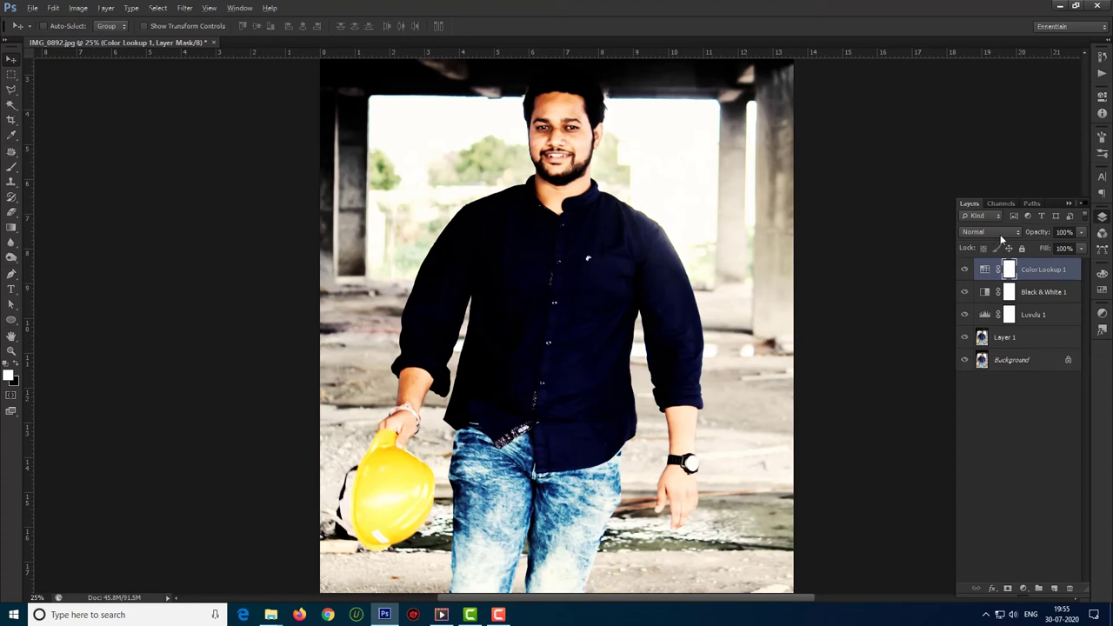
Lower the Color Lookup 1 layer's opacity to 44%
drag(1084, 236, 1054, 249)
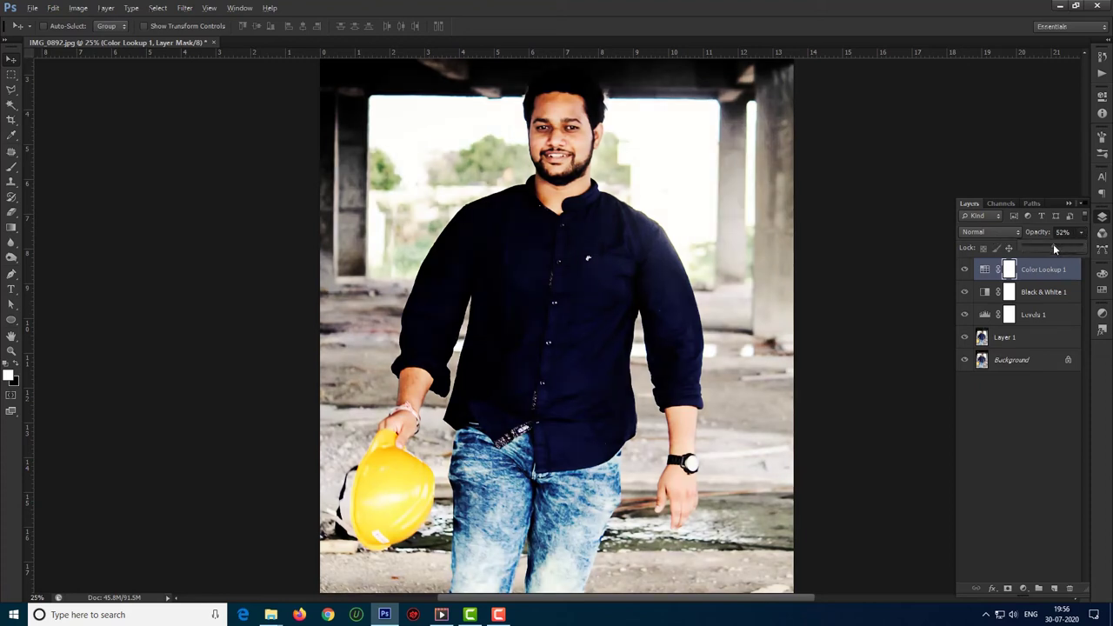
drag(1051, 247, 1048, 246)
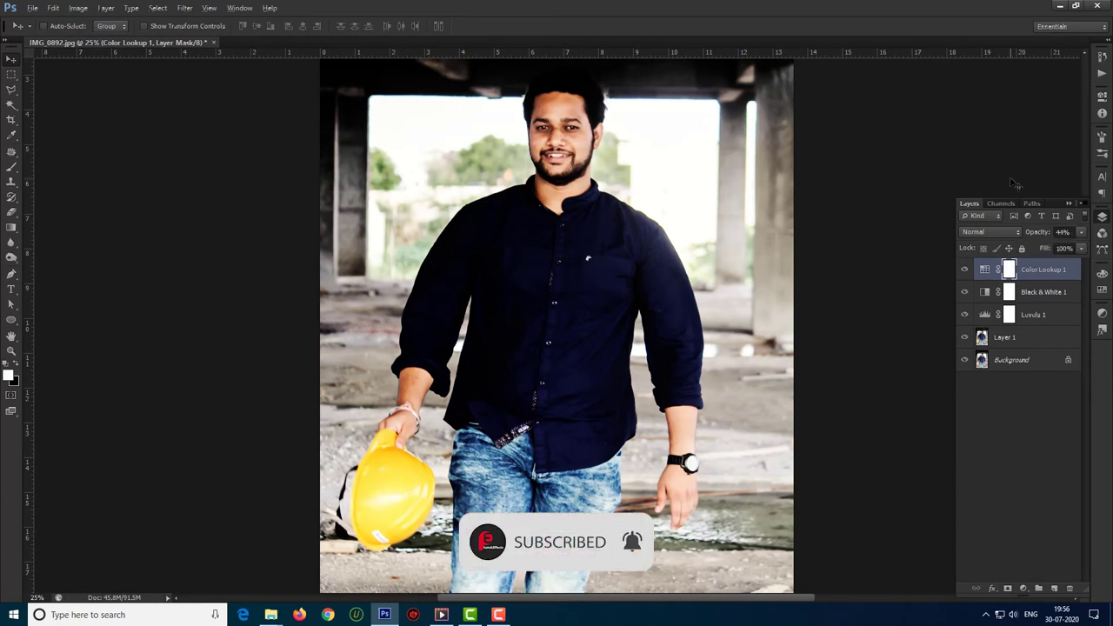
click(980, 341)
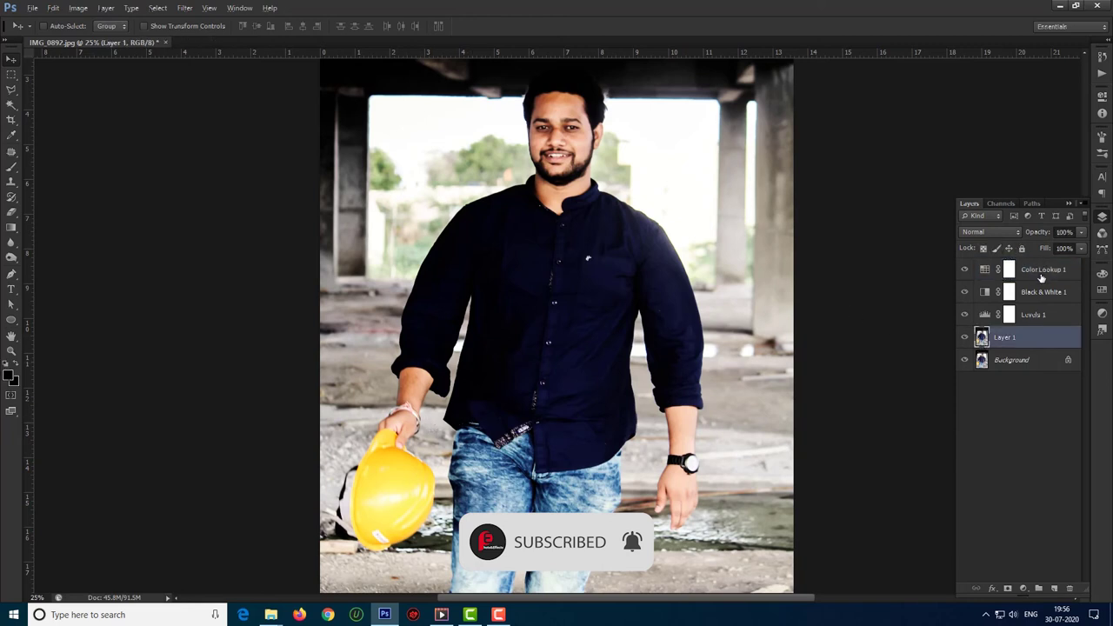
click(1041, 277)
Try Overlay, then set Color Lookup 1's blend mode to Soft Light
click(991, 232)
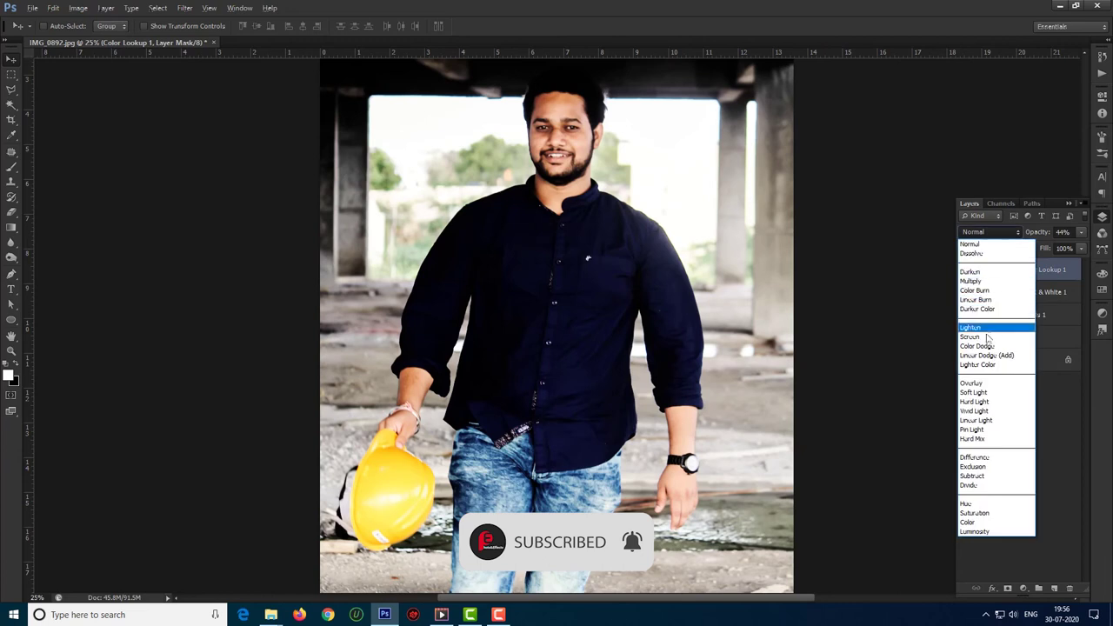
click(977, 383)
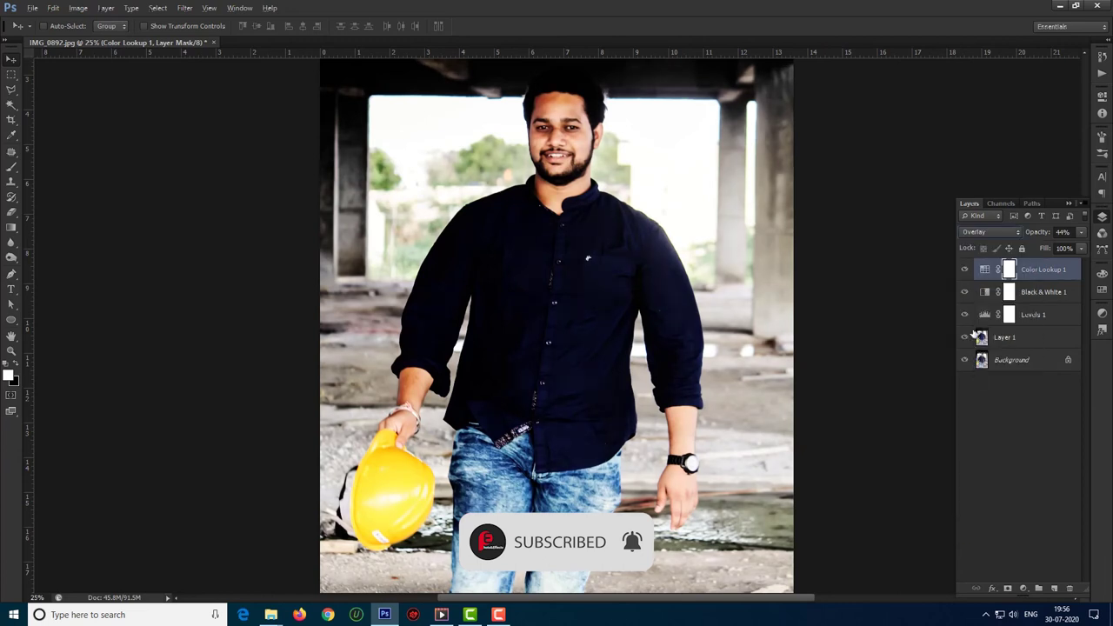
click(998, 232)
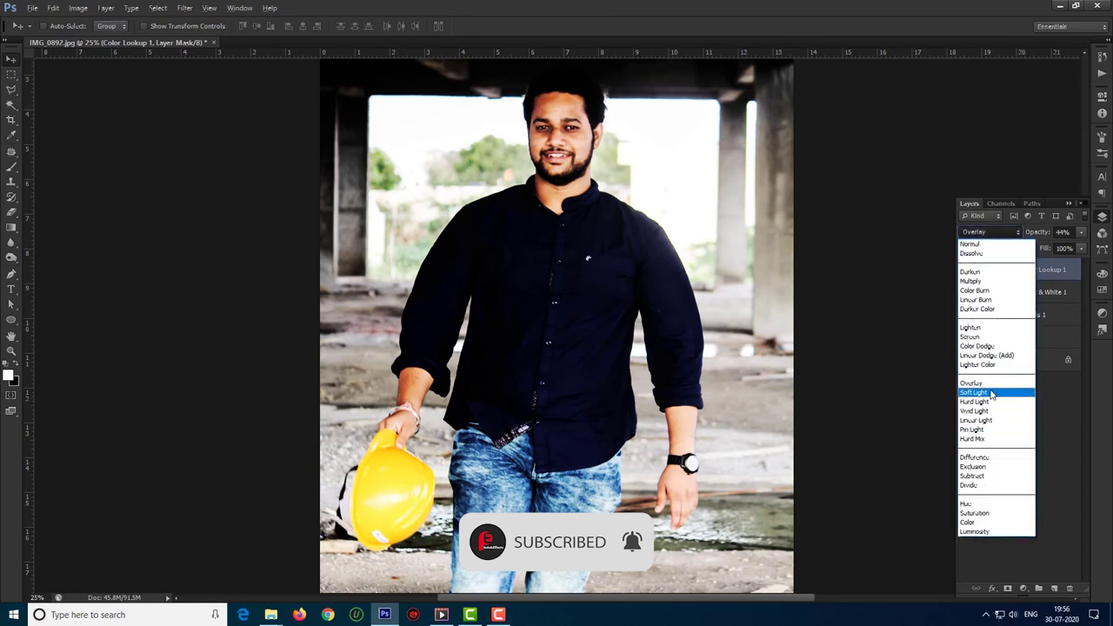
click(991, 393)
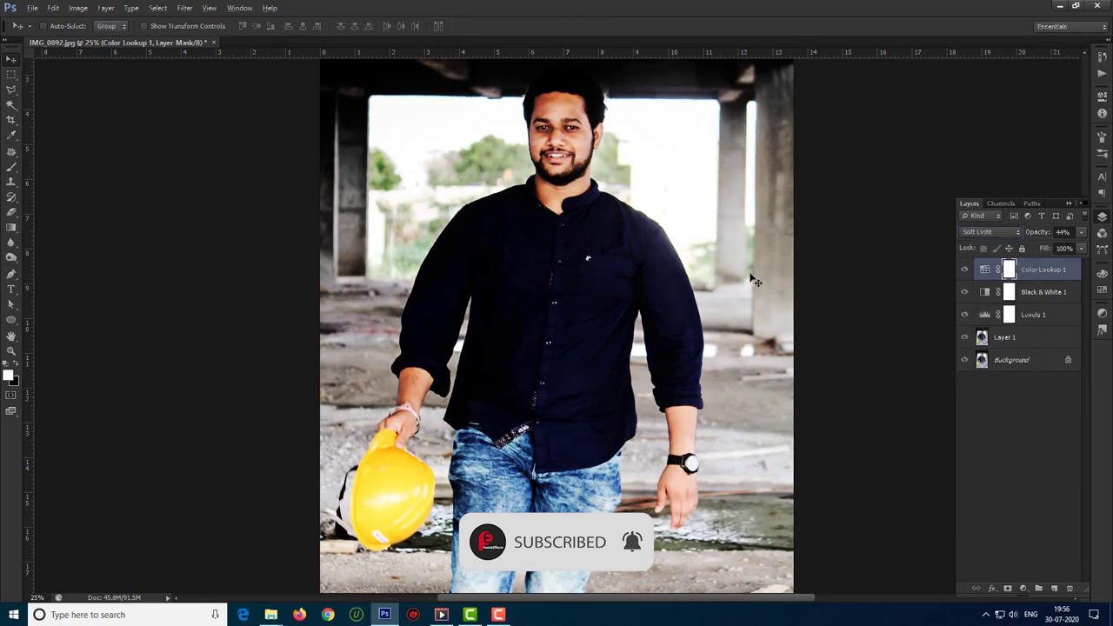
key(ctrl+minus)
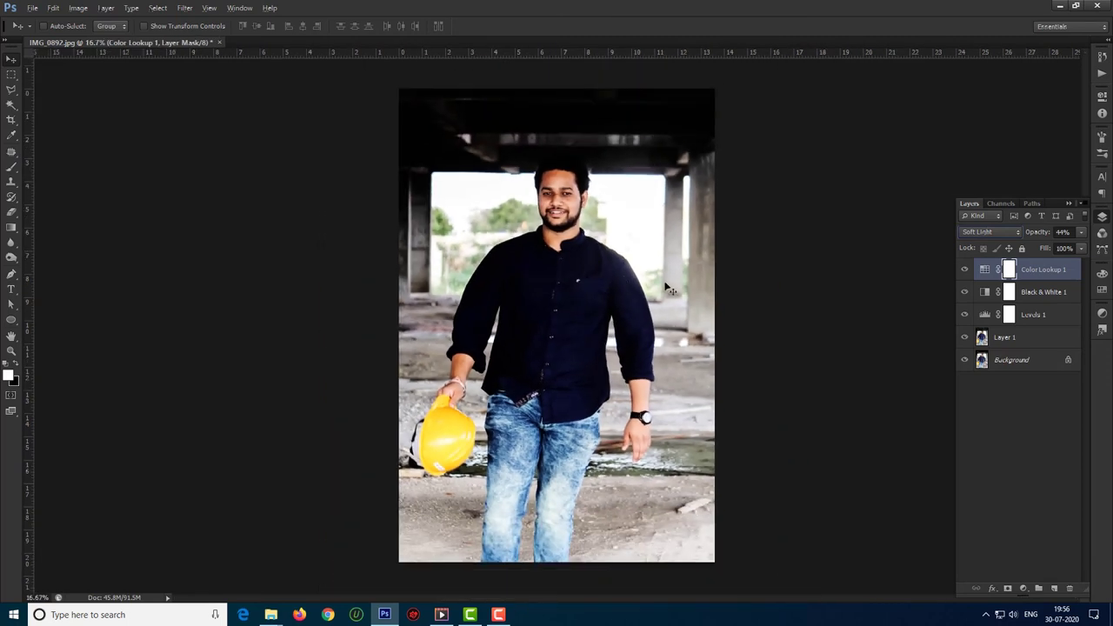
shift+click(1026, 342)
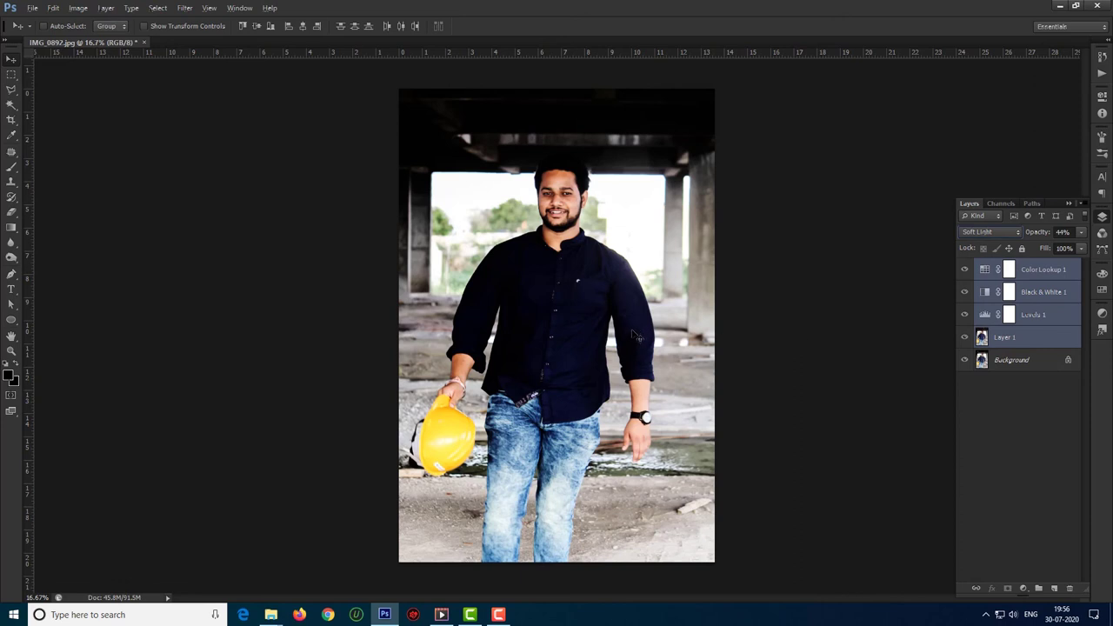
click(1035, 319)
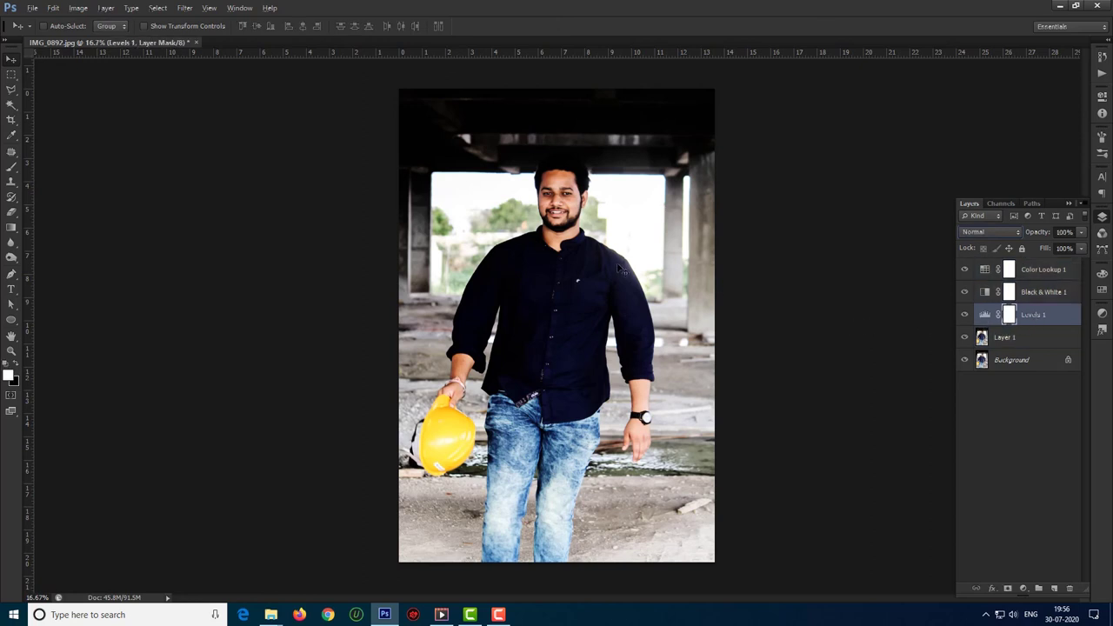
key(ctrl+plus)
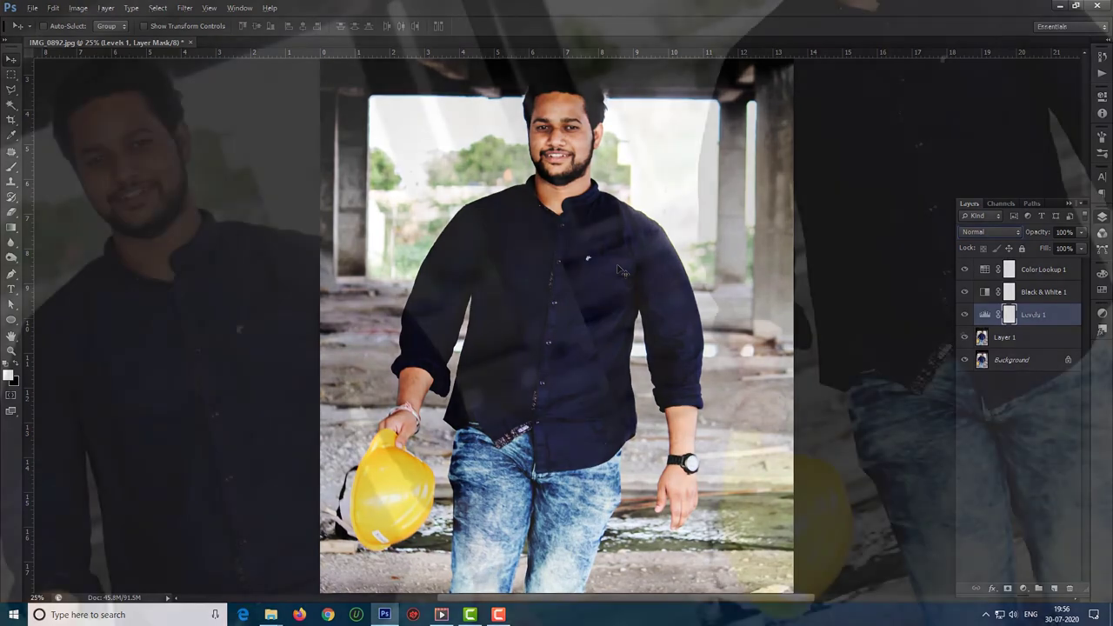